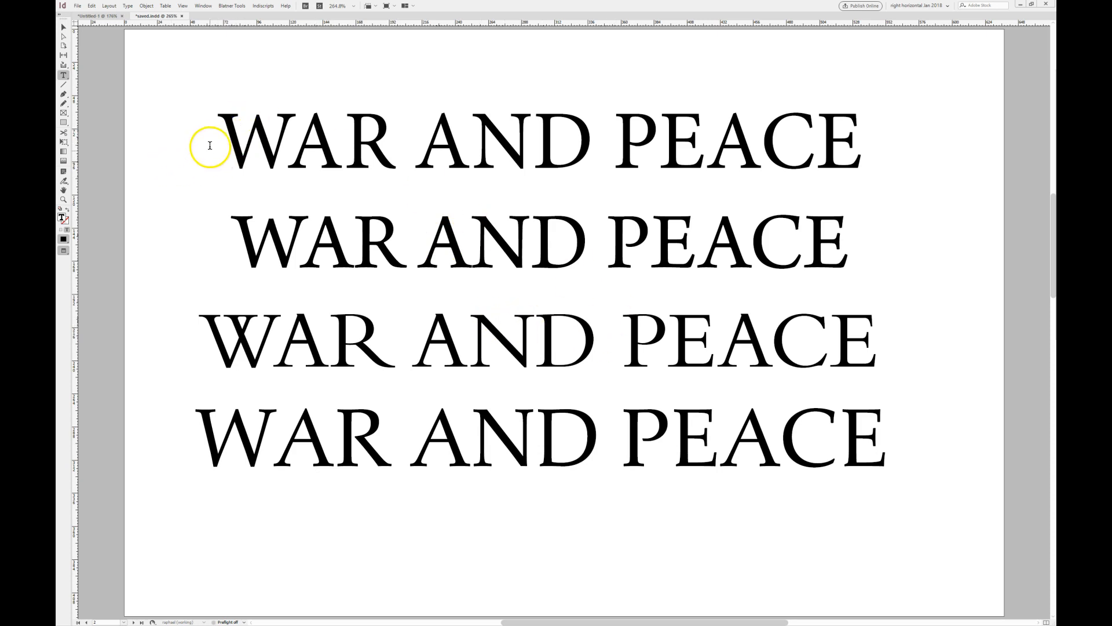
- Place the cursor in each title line, then open the Character panel and move it beside the text
left_click(459, 165)
left_click(515, 245)
left_click(534, 333)
left_click(537, 428)
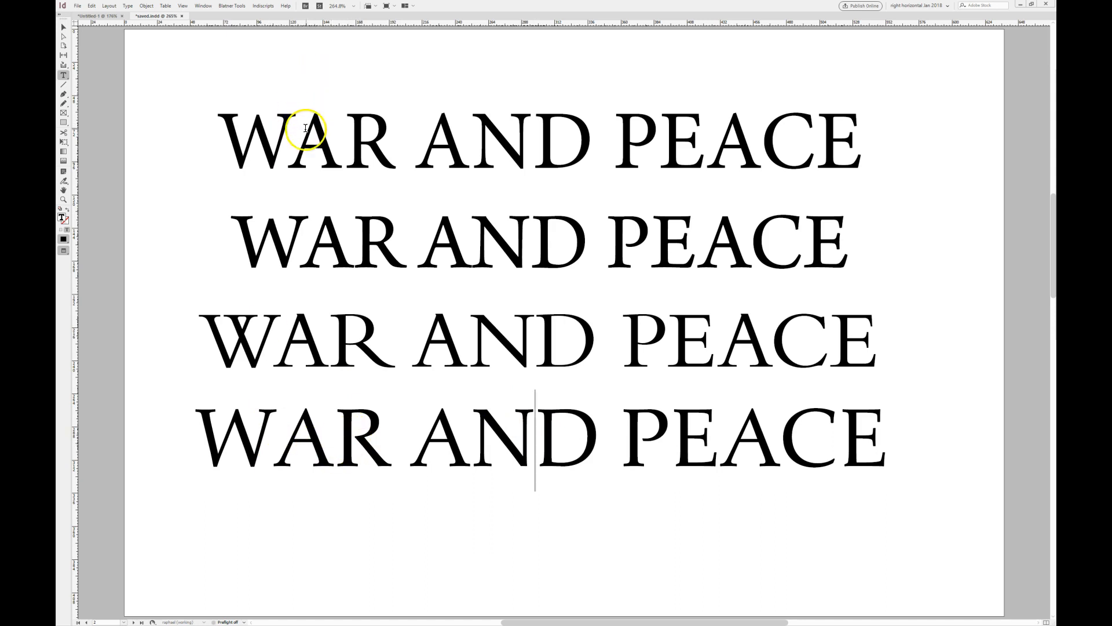
left_click_drag(325, 141, 219, 145)
left_click(305, 157)
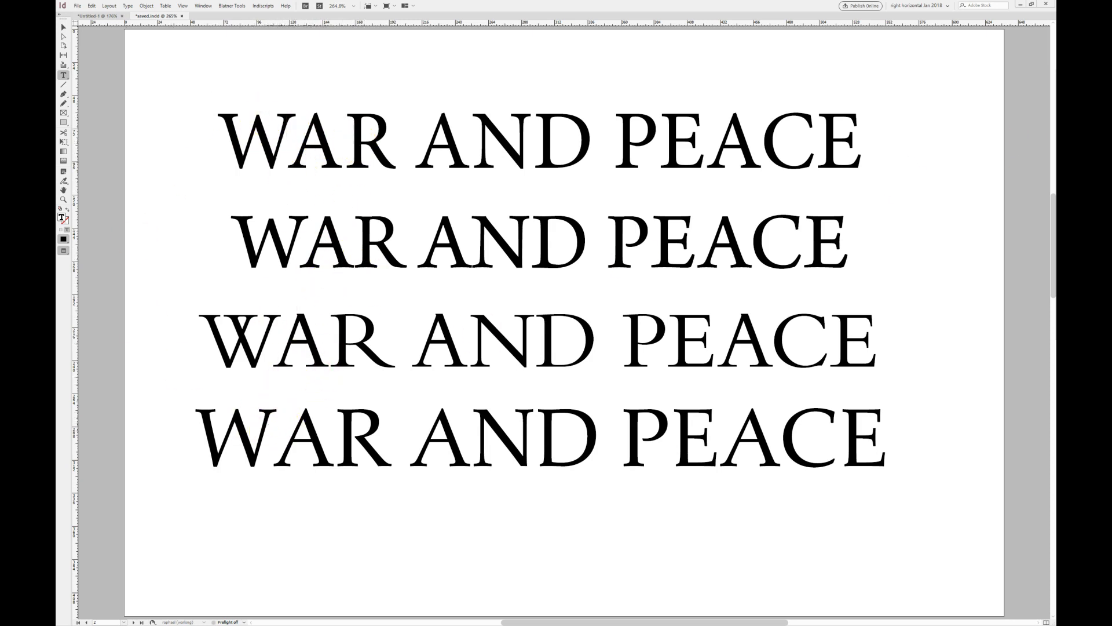
key("ctrl+t")
left_click_drag(839, 120, 893, 98)
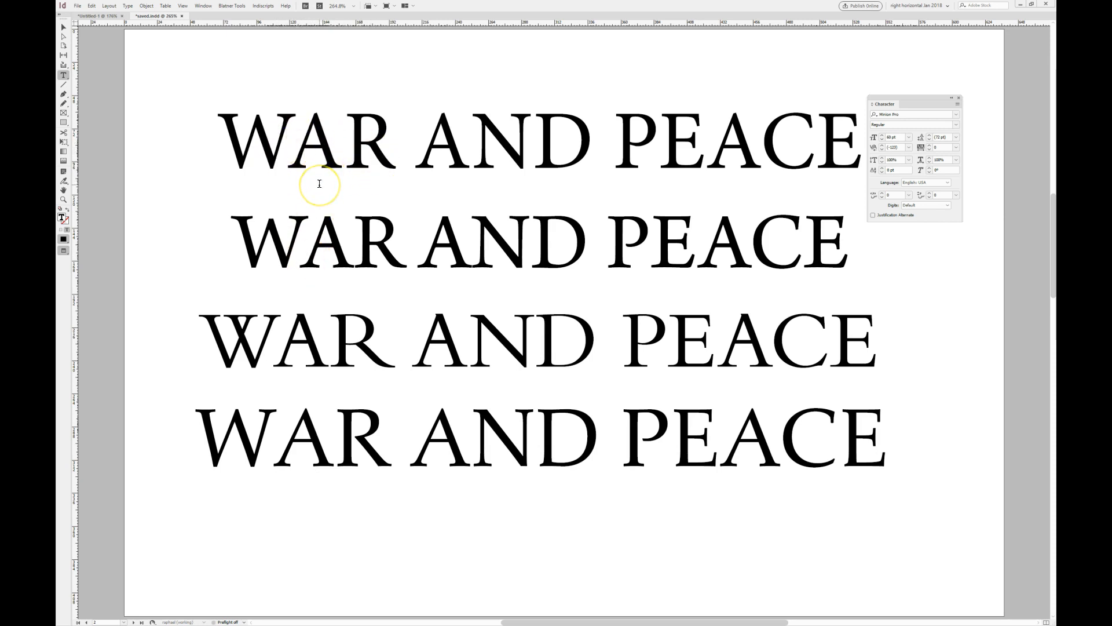
- Tighten the kerning between W and A in the first WAR AND PEACE line
key("alt+Left")
key("alt+Left")
key("alt+Left")
key("alt+Left")
key("alt+Left")
key("Down")
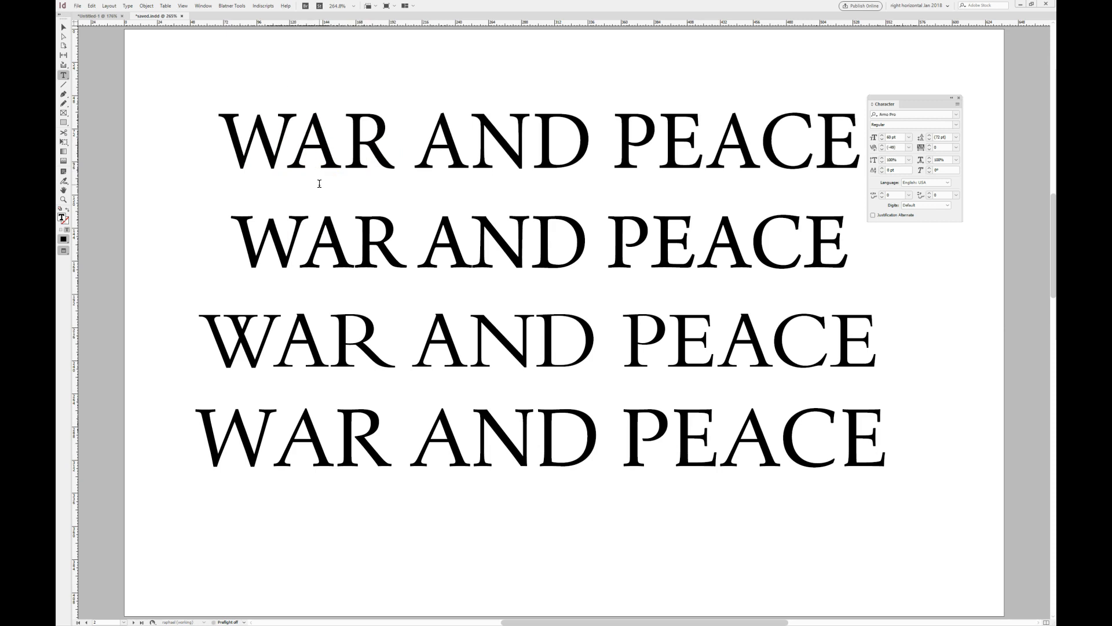
- Tighten the kerning between W and A in the second line
key("alt+Left")
key("alt+Left")
key("alt+Left")
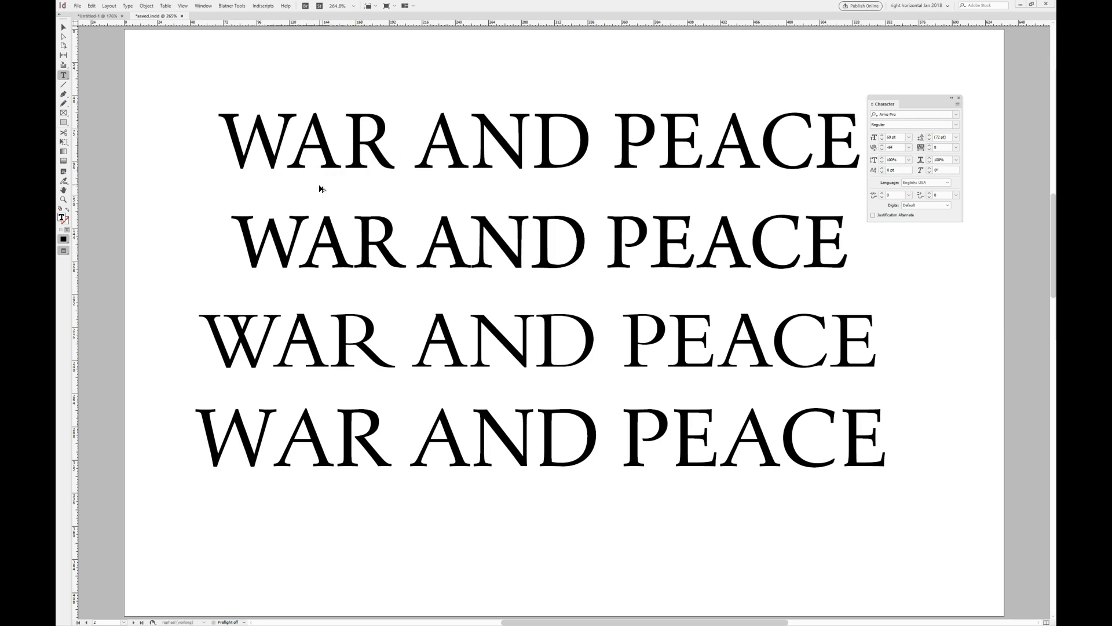
key("alt+Left")
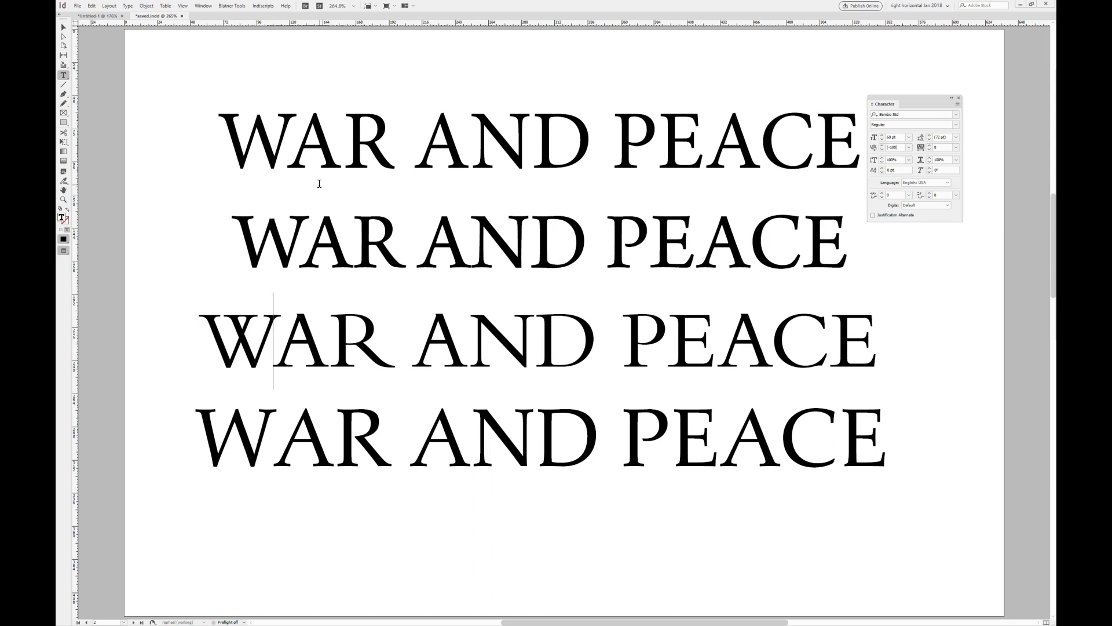
- Tighten the kerning between W and A in the third line
key("alt+Left")
key("alt+Left")
key("alt+Left")
key("alt+Left")
key("alt+Left")
key("alt+Left")
key("alt+Left")
key("alt+Left")
key("alt+Left")
key("alt+Left")
key("alt+Left")
key("alt+Left")
key("alt+Left")
key("alt+Left")
key("alt+Left")
key("alt+Left")
key("alt+Left")
key("alt+Left")
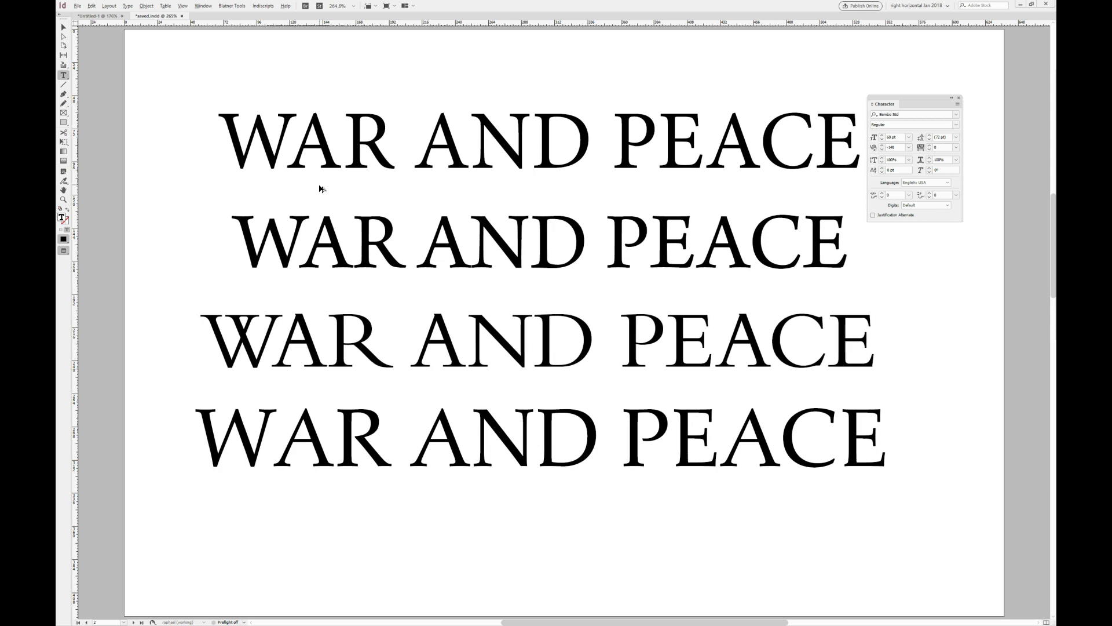
- Adjust the kerning between W and A in the fourth line, loosening then tightening it
key("alt+Right")
key("alt+Right")
key("alt+Right")
key("alt+Right")
key("alt+Right")
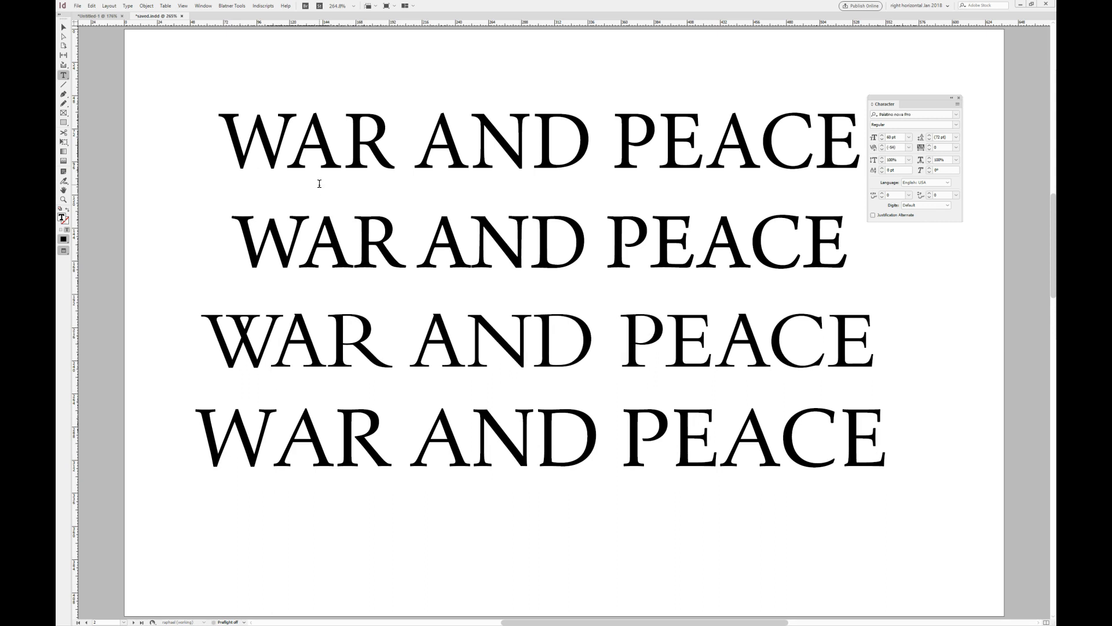
key("alt+Left")
key("alt+Left")
key("alt+Left")
key("alt+Left")
key("alt+Left")
key("alt+Left")
key("alt+Left")
key("alt+Left")
key("alt+Left")
key("alt+Left")
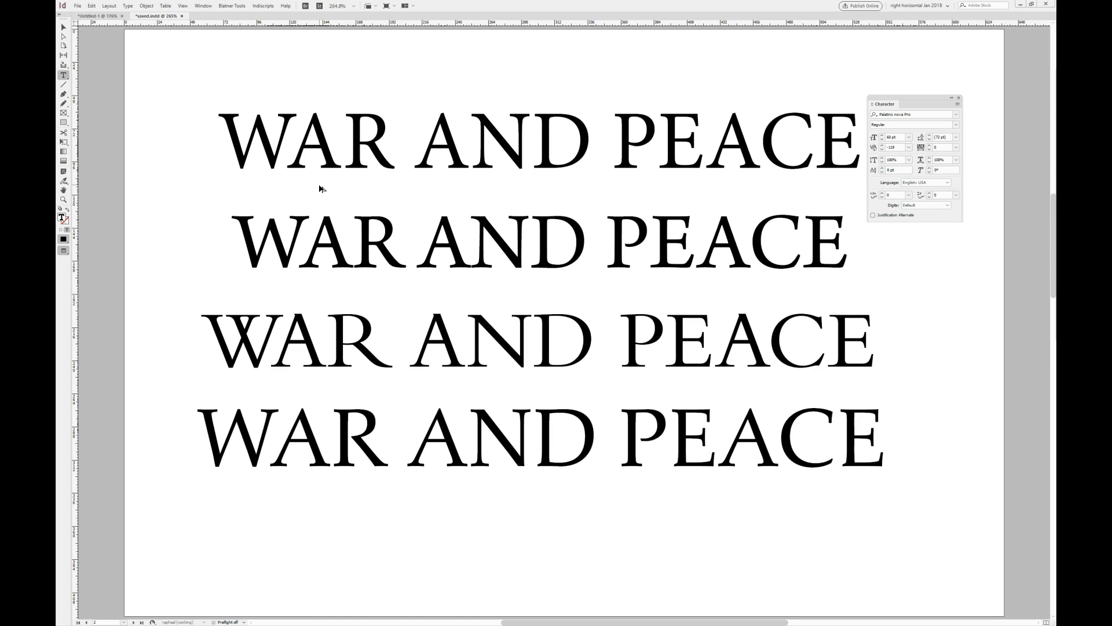
key("alt+Left")
key("alt+Left")
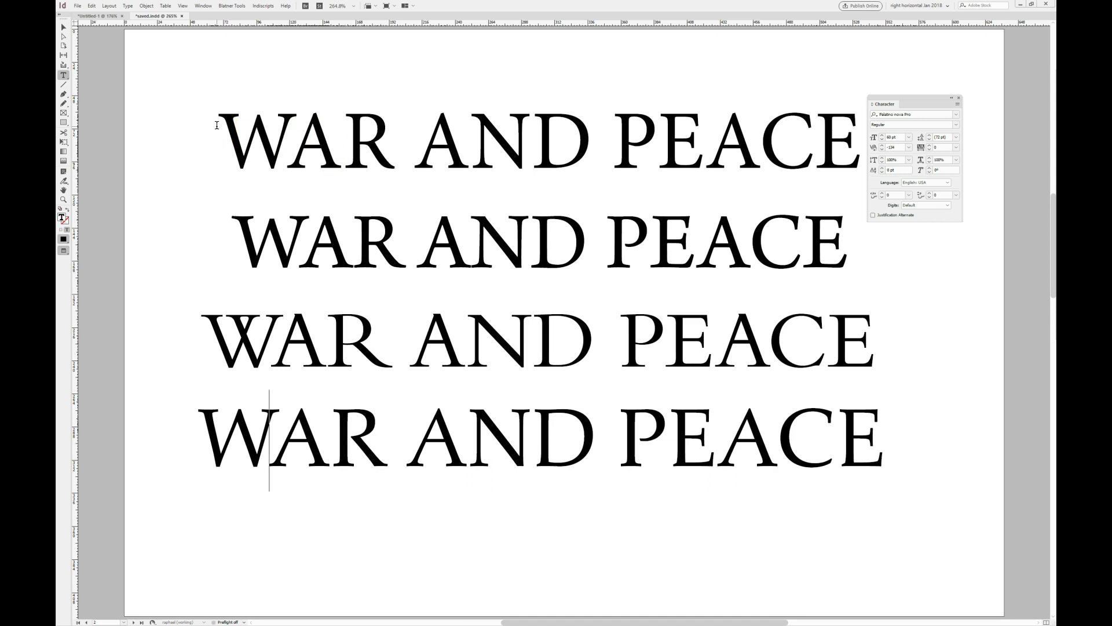
- Select all four lines and set their kerning to Metrics
left_click_drag(217, 126, 890, 440)
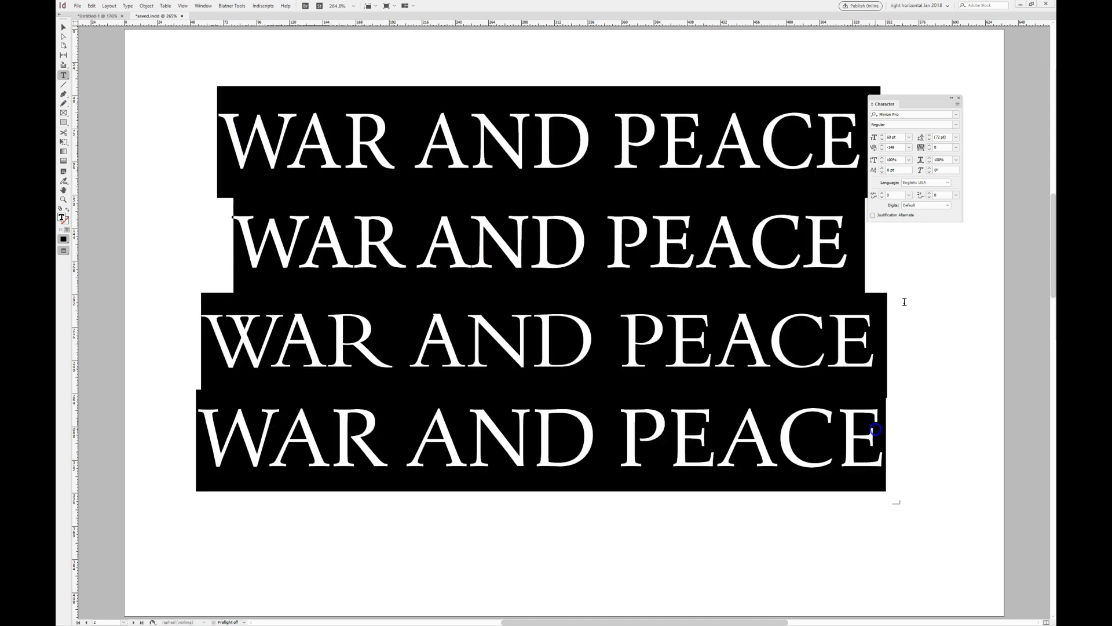
left_click(908, 147)
left_click(903, 157)
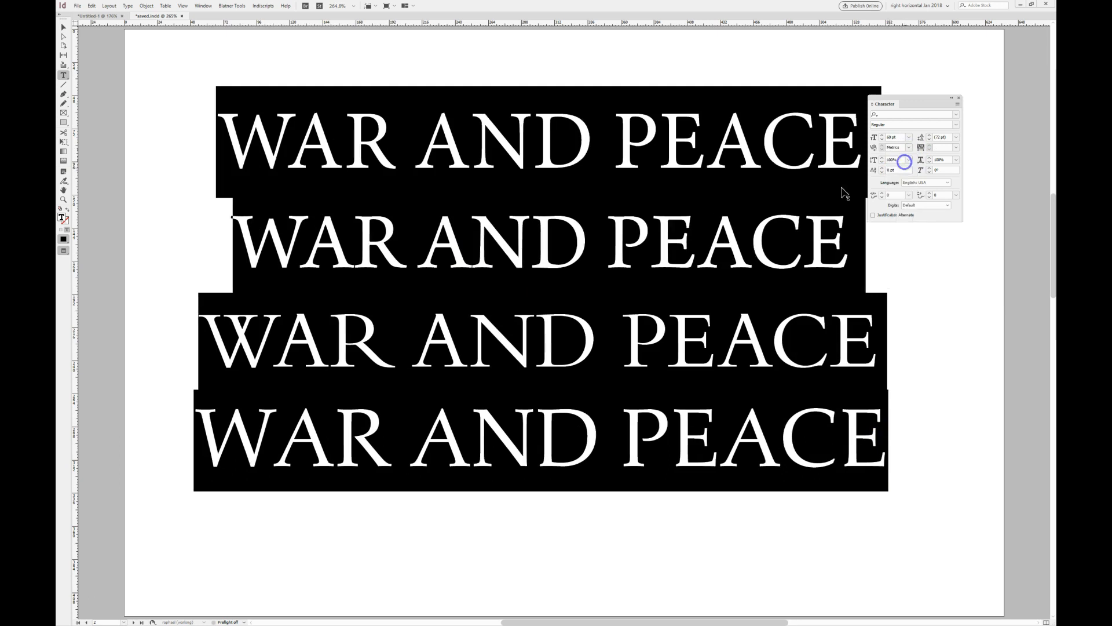
left_click(532, 328)
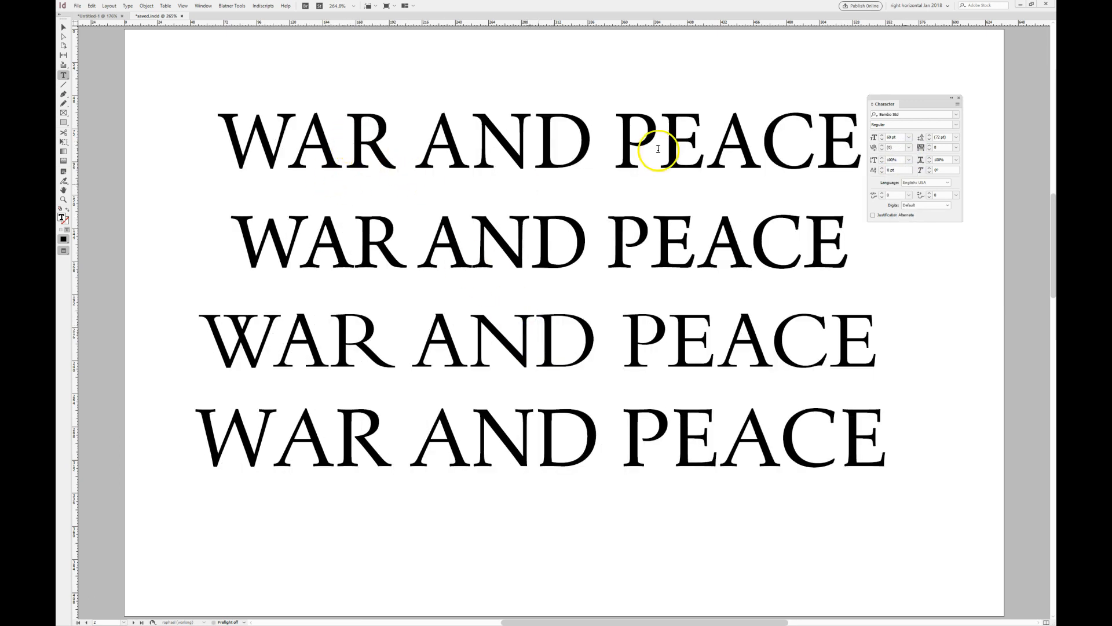
- Reselect all four lines and switch their kerning to Optical, then back to Metrics
left_click_drag(882, 108, 896, 106)
left_click(365, 166)
left_click_drag(235, 137, 877, 413)
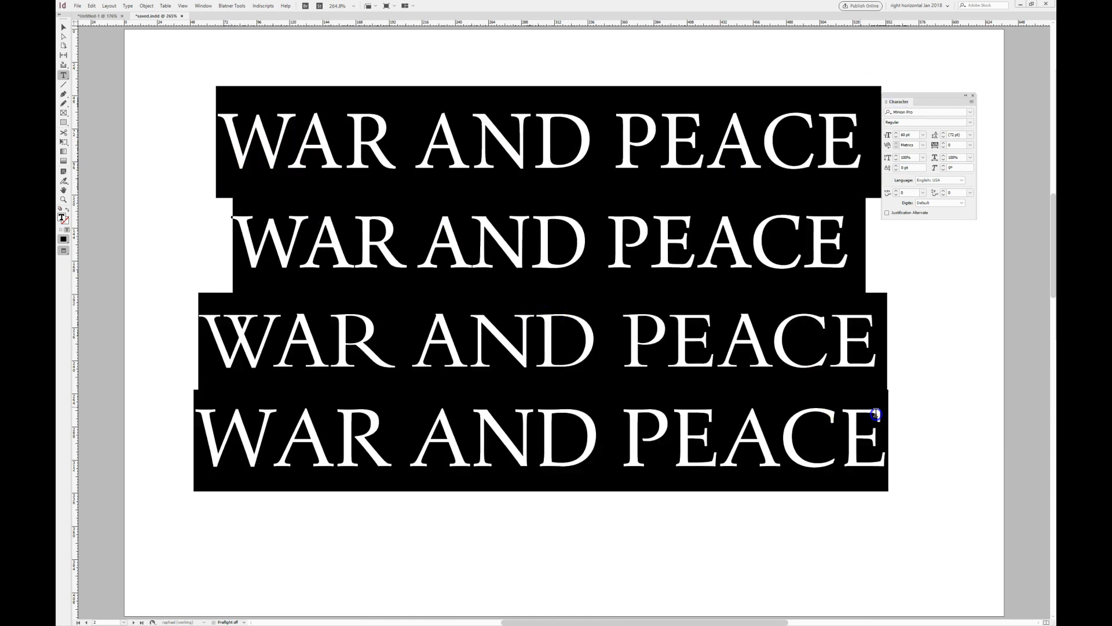
left_click(923, 145)
left_click(921, 165)
left_click(923, 144)
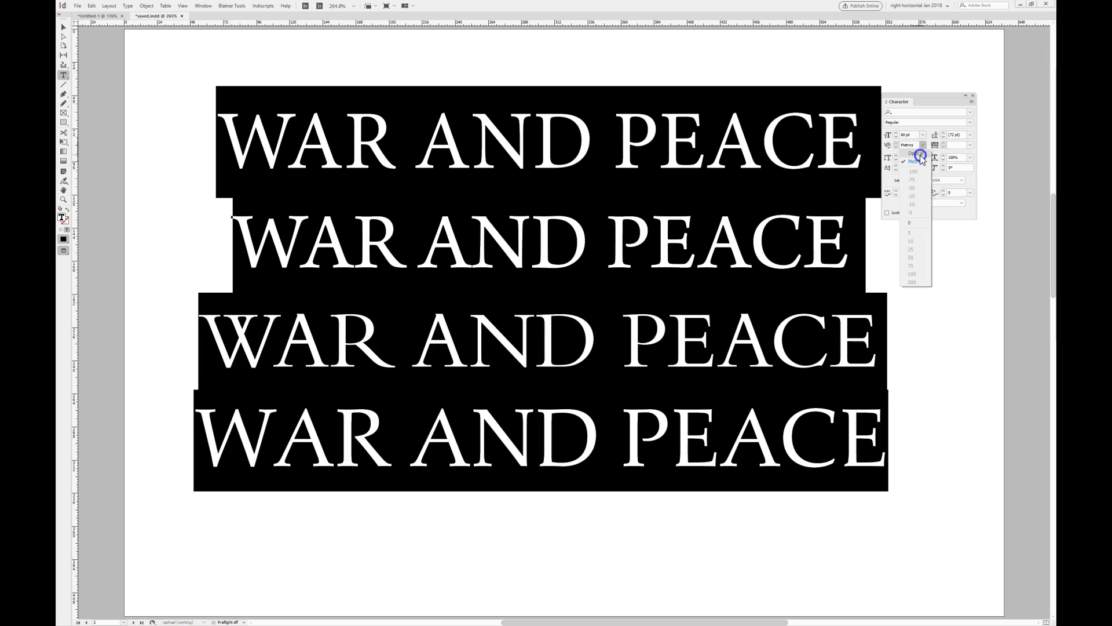
left_click(921, 153)
left_click(571, 343)
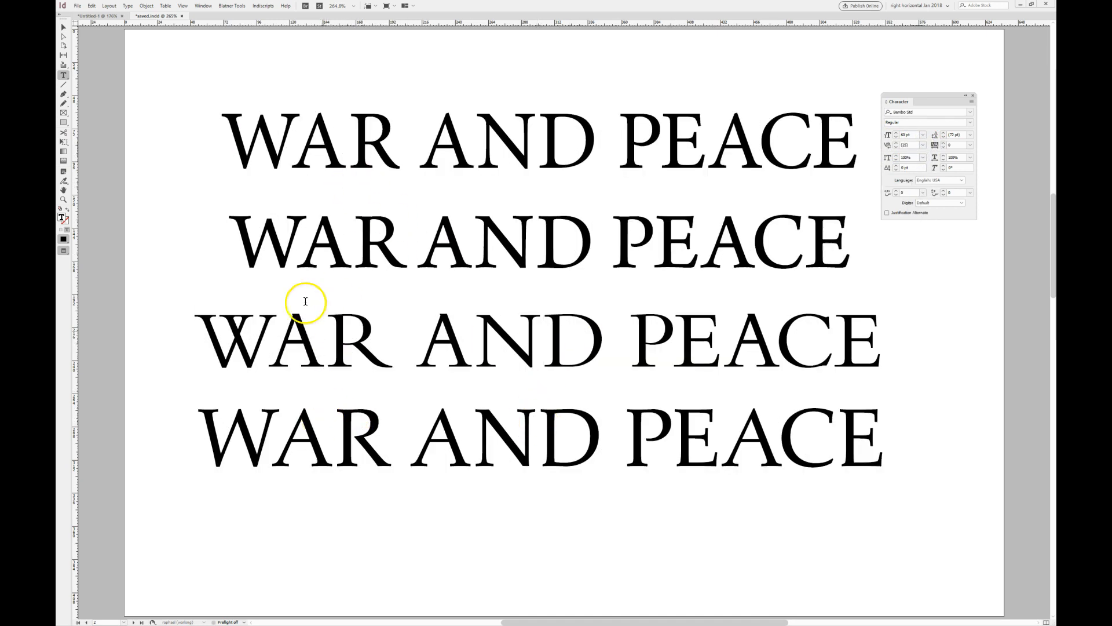
- Tighten the kerning between W and A in the third line
left_click(267, 352)
key("alt+Left")
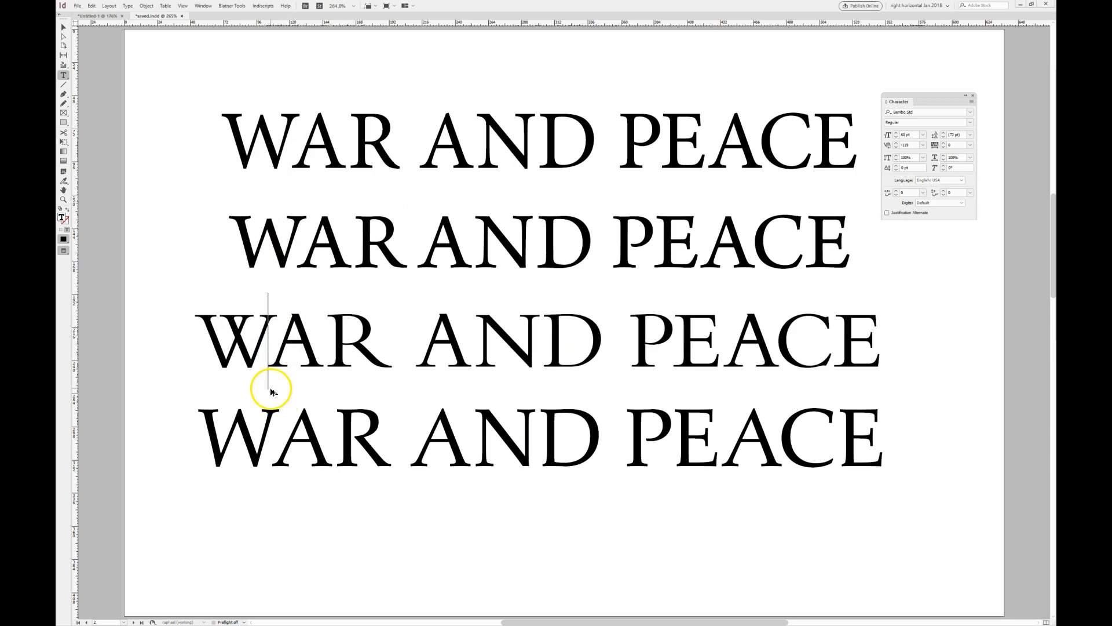
key("alt+Left")
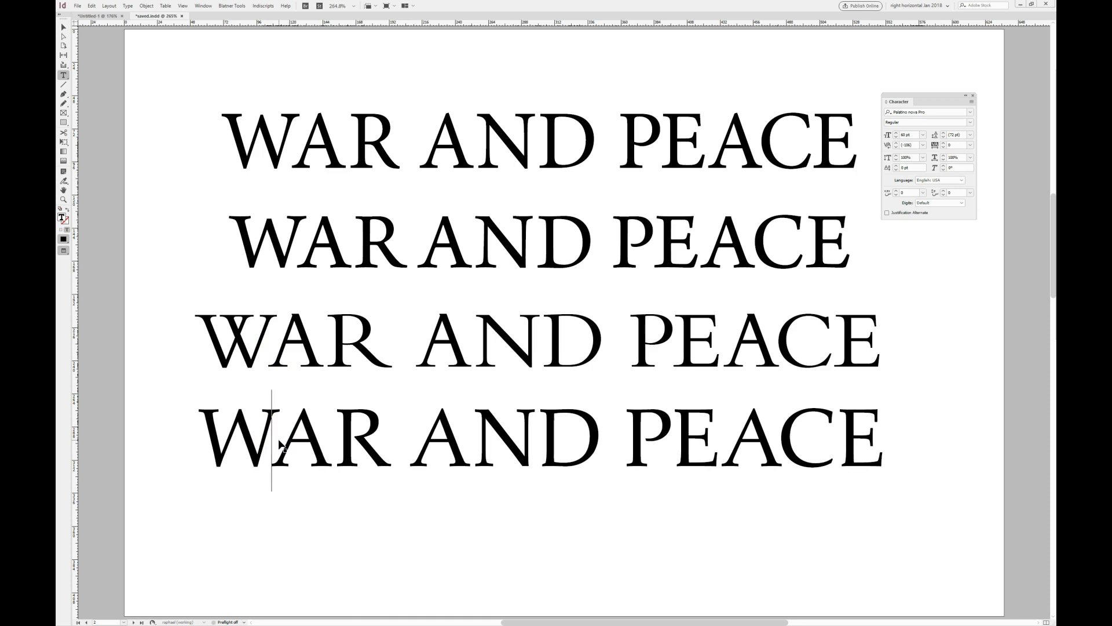
- Select all four lines and set their kerning to Metrics again
left_click_drag(199, 130, 881, 438)
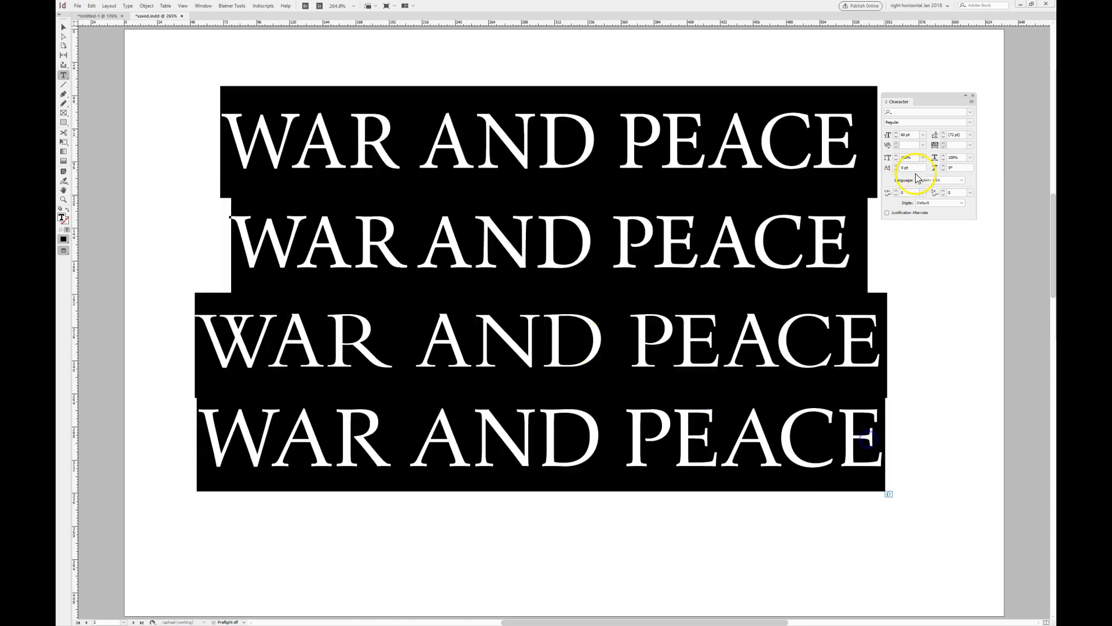
left_click(923, 145)
left_click(921, 156)
left_click(660, 282)
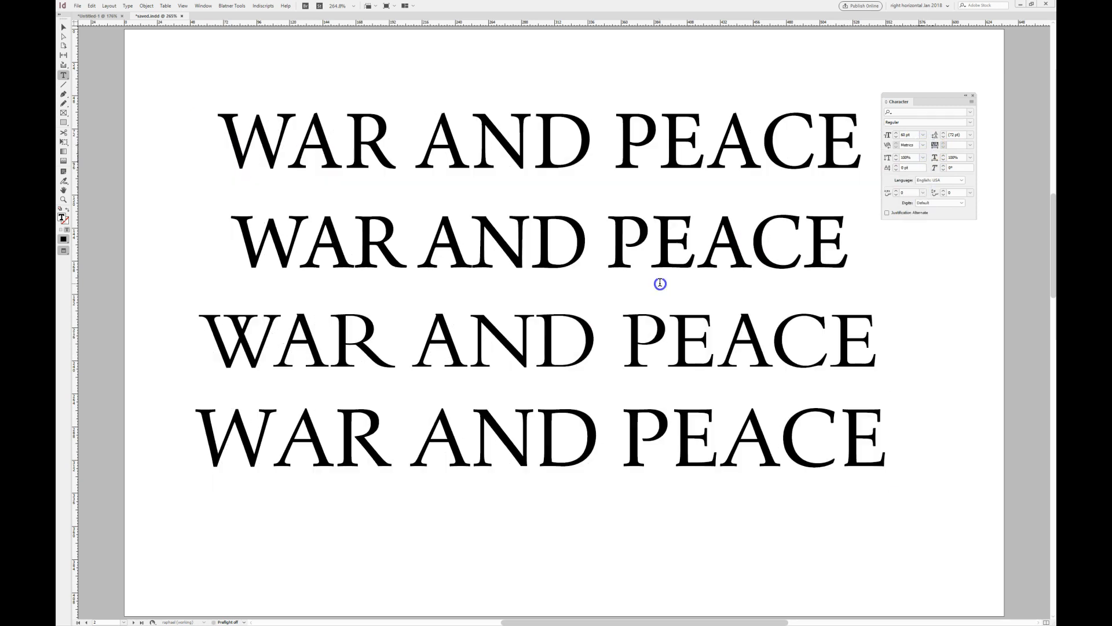
- Move to the next page and create a new paragraph style named body
key("shift+Page_Down")
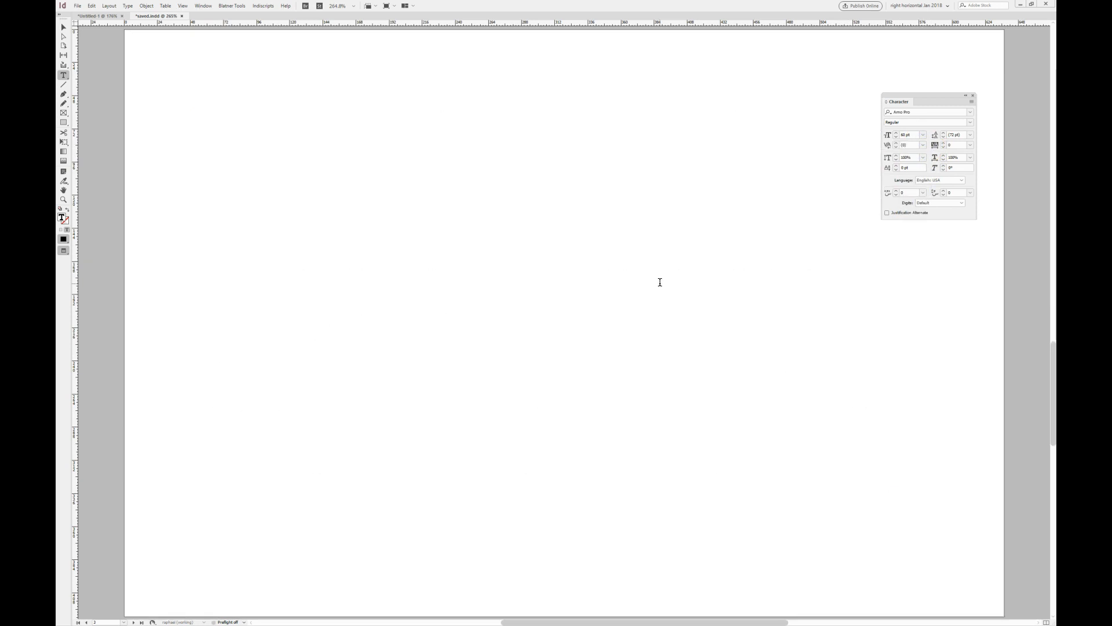
left_click(559, 180)
left_click_drag(1054, 297, 726, 252)
left_click(743, 258)
left_click(754, 261)
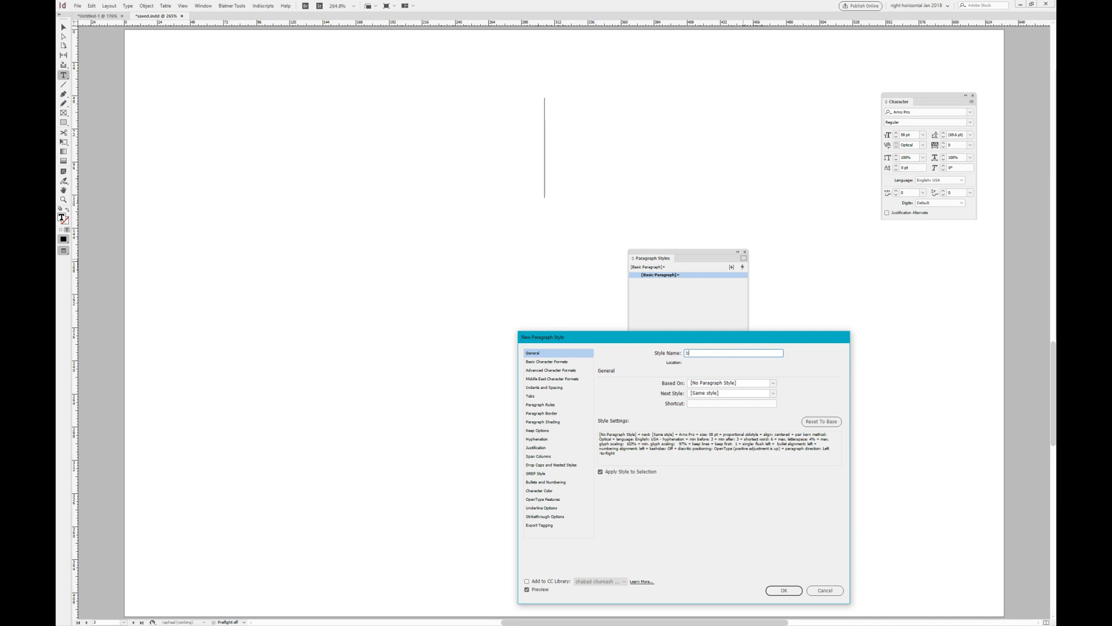
- Set the body style's font family to Minion Pro and kerning to Metrics, then confirm the style
left_click(551, 361)
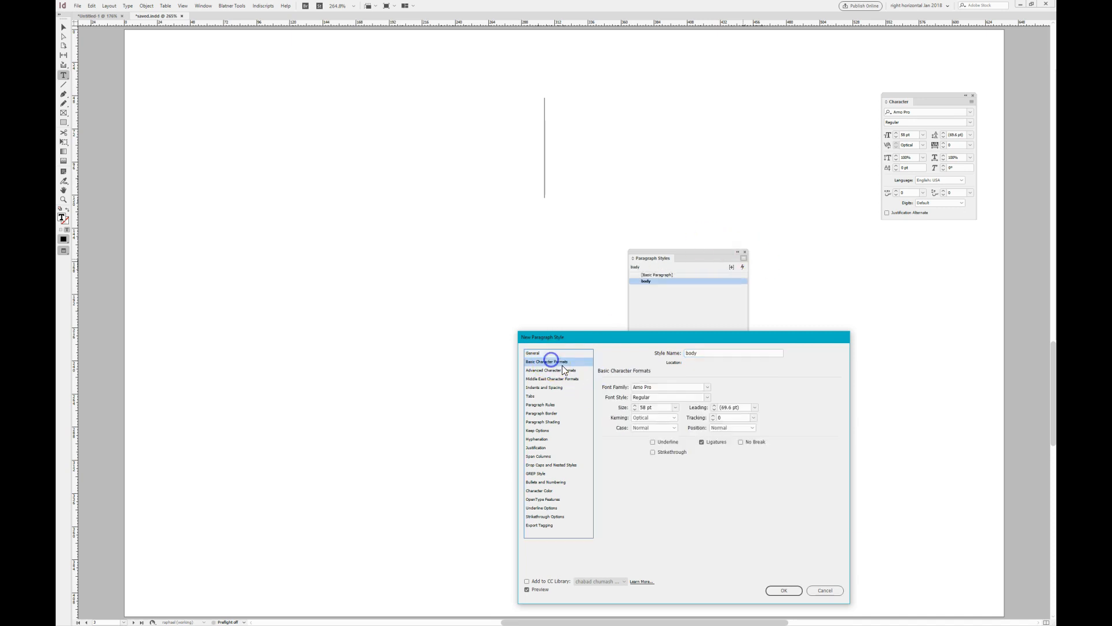
left_click(599, 388)
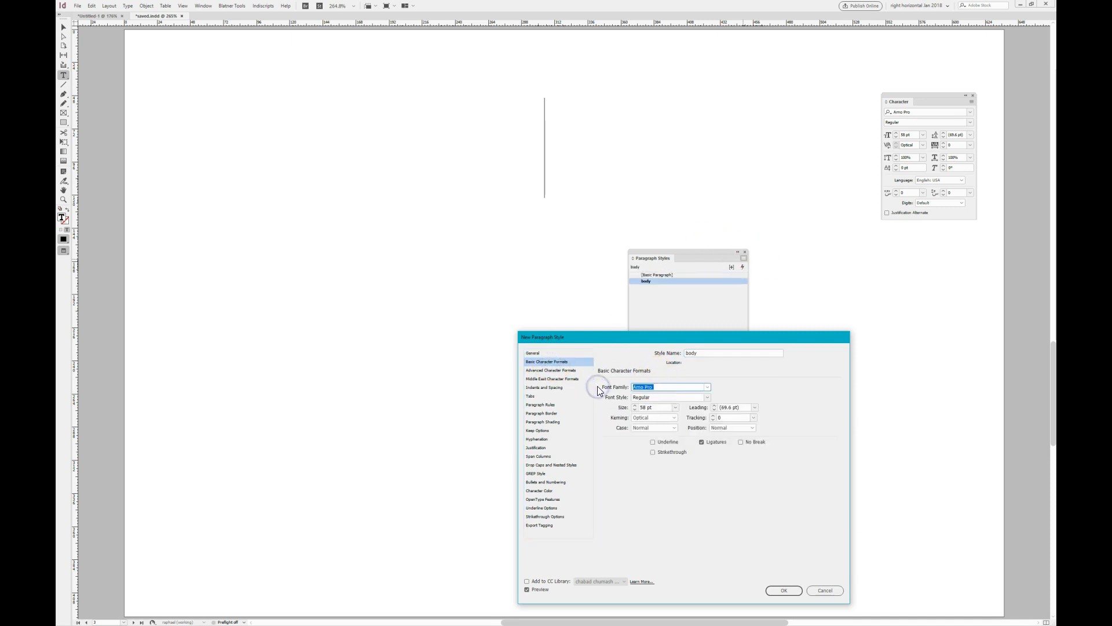
type("Minion")
key("Tab")
key("Tab")
key("Tab")
left_click(660, 417)
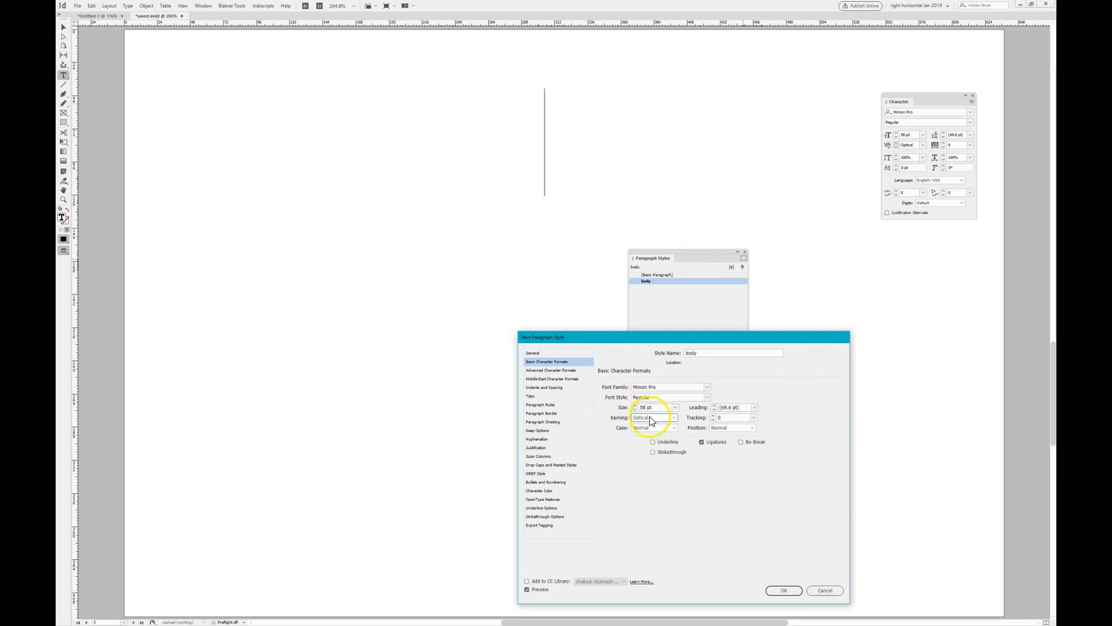
left_click(649, 434)
left_click(538, 370)
left_click(539, 379)
left_click(784, 590)
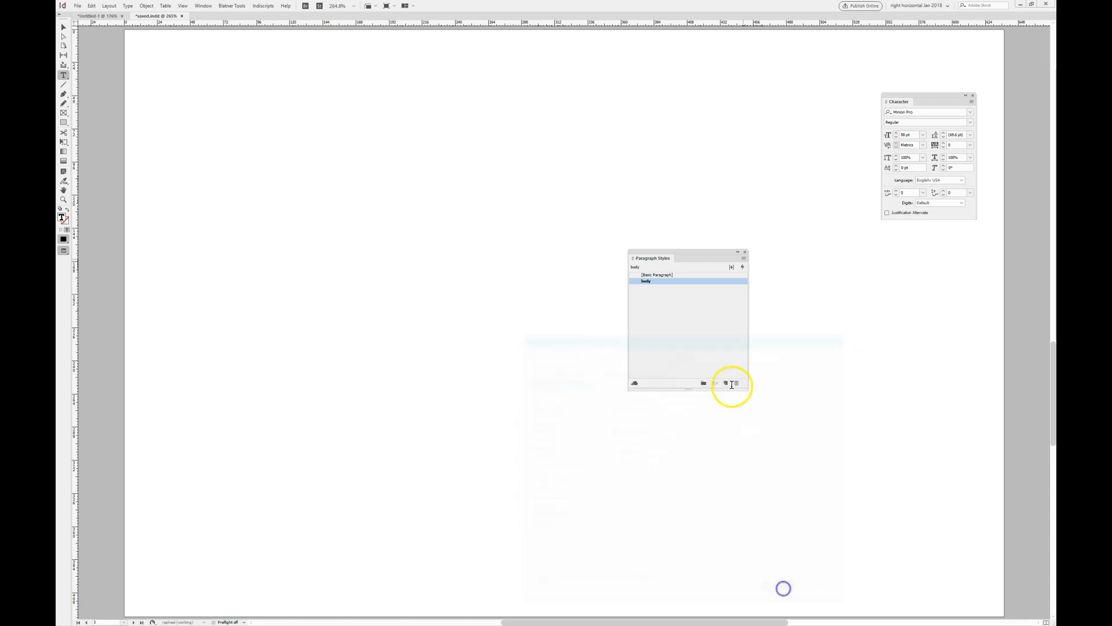
key("alt+Tab")
key("alt+Tab")
key("alt+Tab")
key("alt+Tab")
key("alt+Tab")
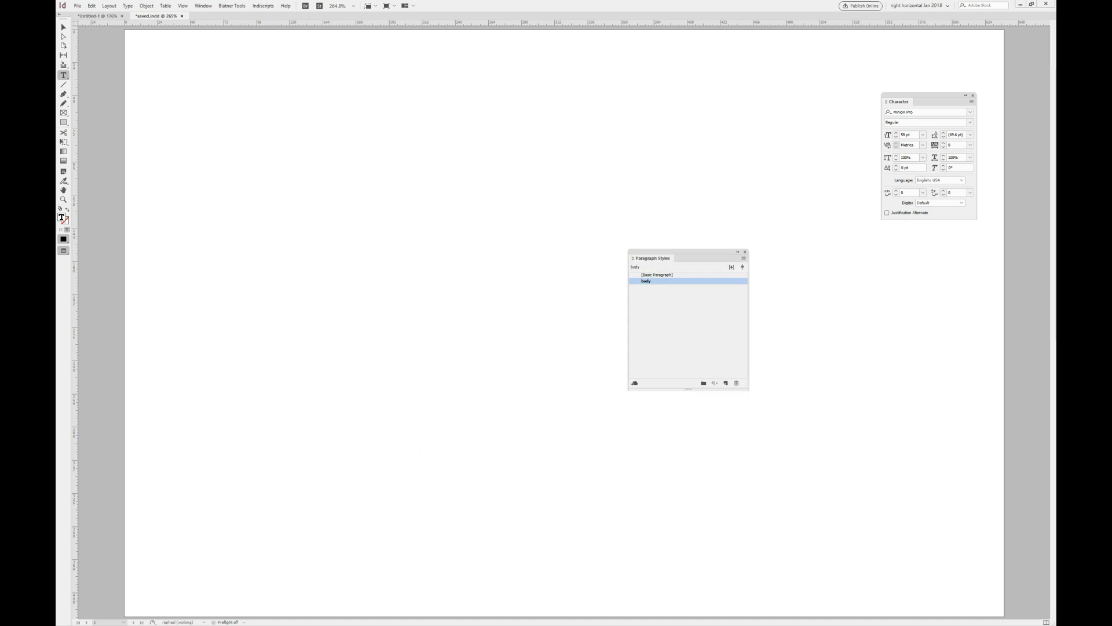
- Paste the copied text (proof) onto the page
left_click(434, 162)
key("ctrl+v")
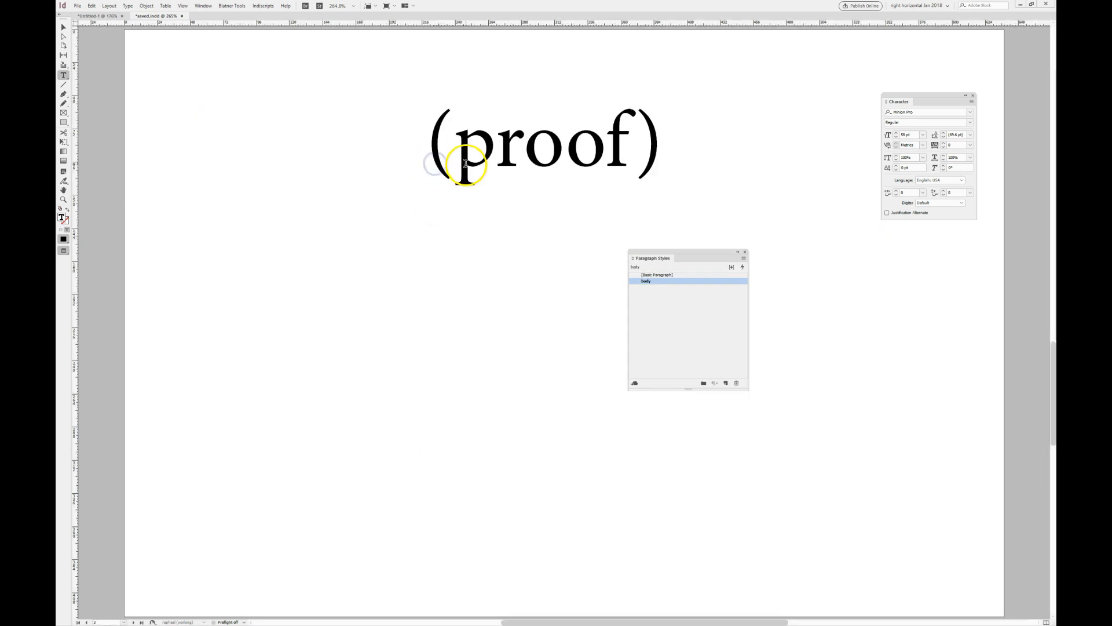
- Select (proof), close the Character panel, and reduce the text's font size
left_click_drag(705, 251, 759, 260)
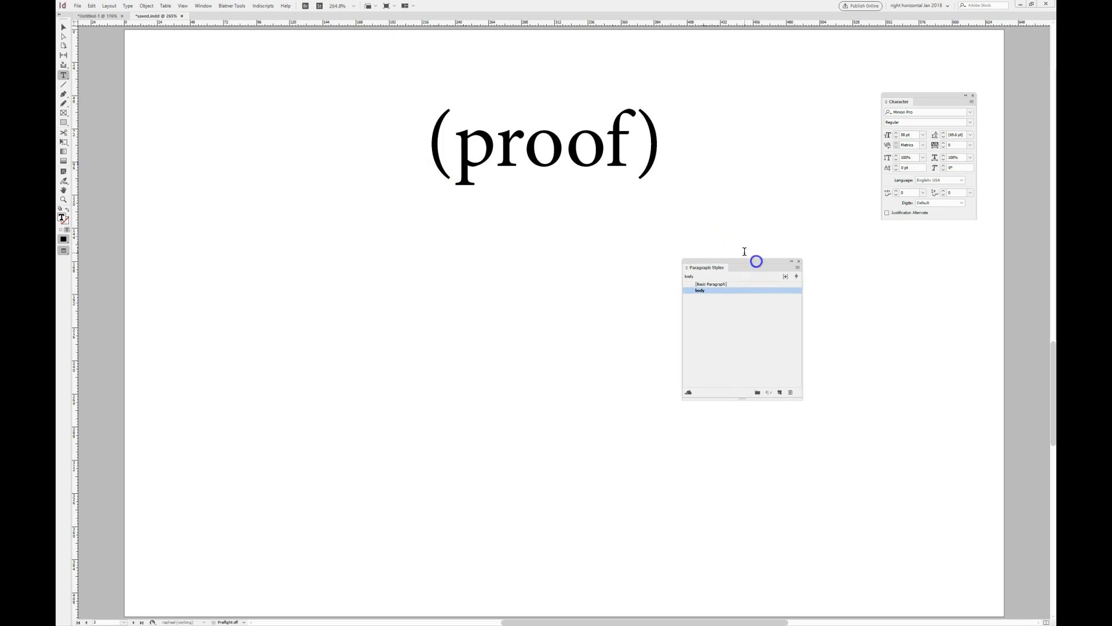
left_click_drag(430, 132, 657, 143)
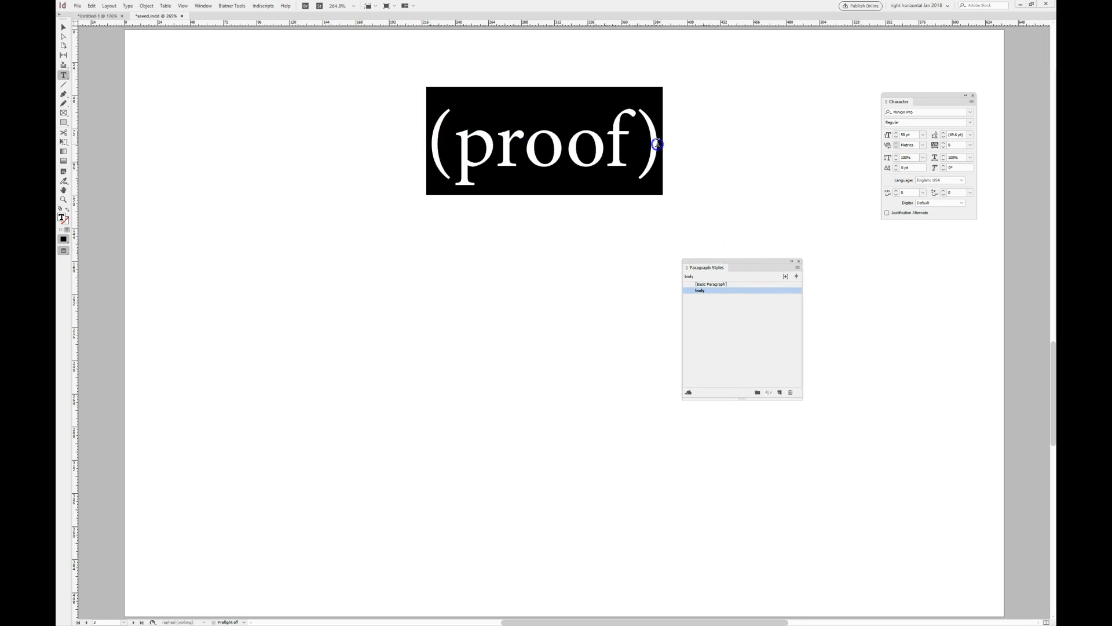
left_click(972, 95)
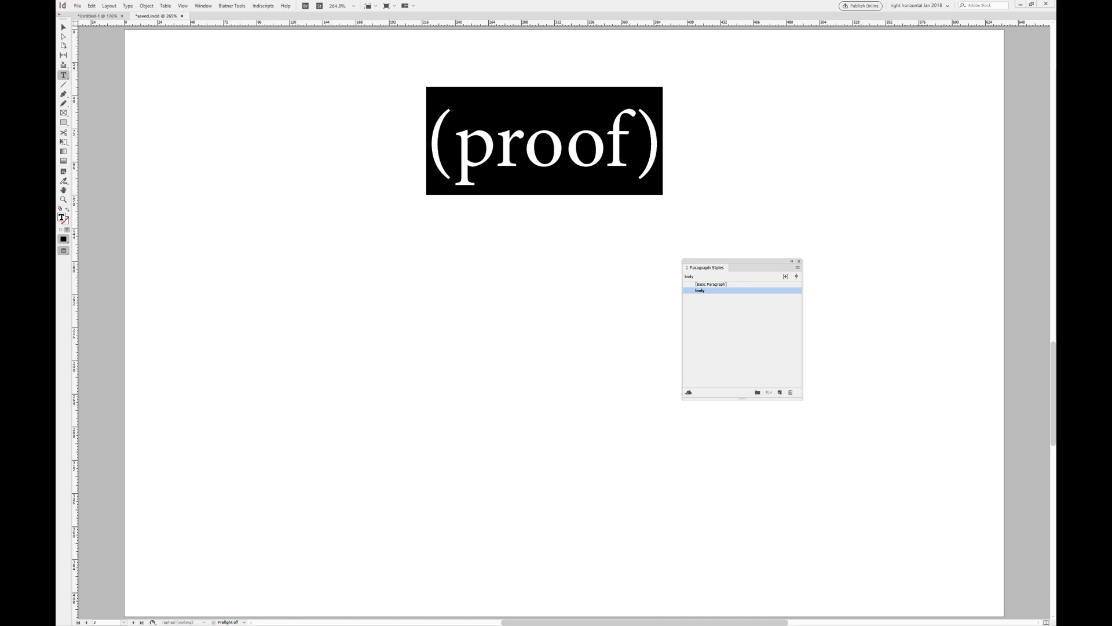
key("ctrl+shift+comma")
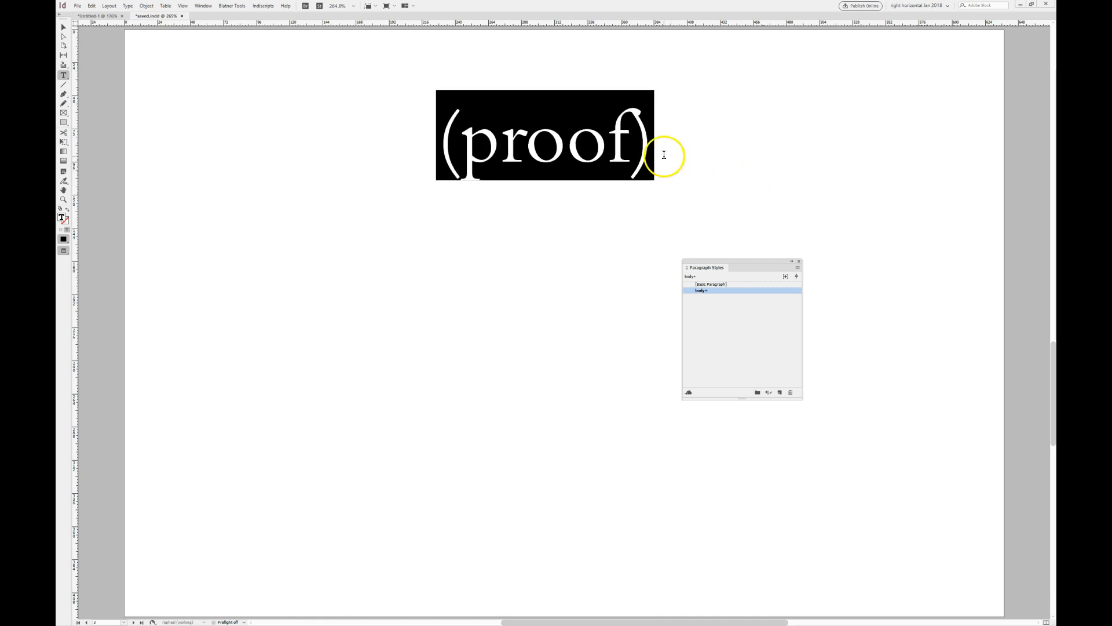
left_click(663, 154)
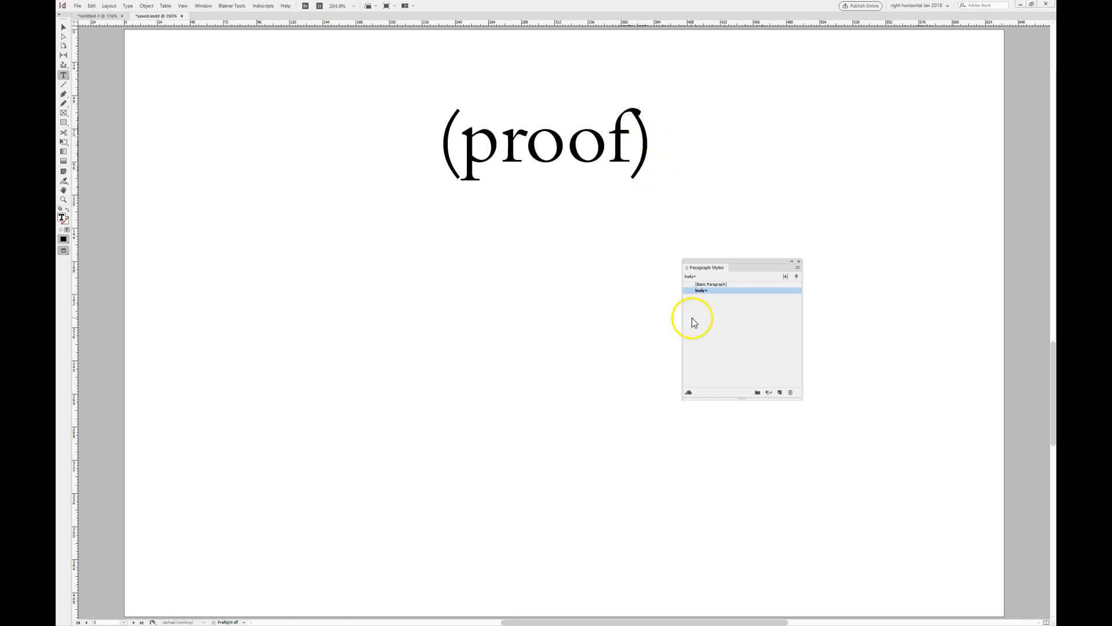
- Add a new line below reading word.’” after the (proof) text
left_click(646, 144)
key("Return")
type("wo")
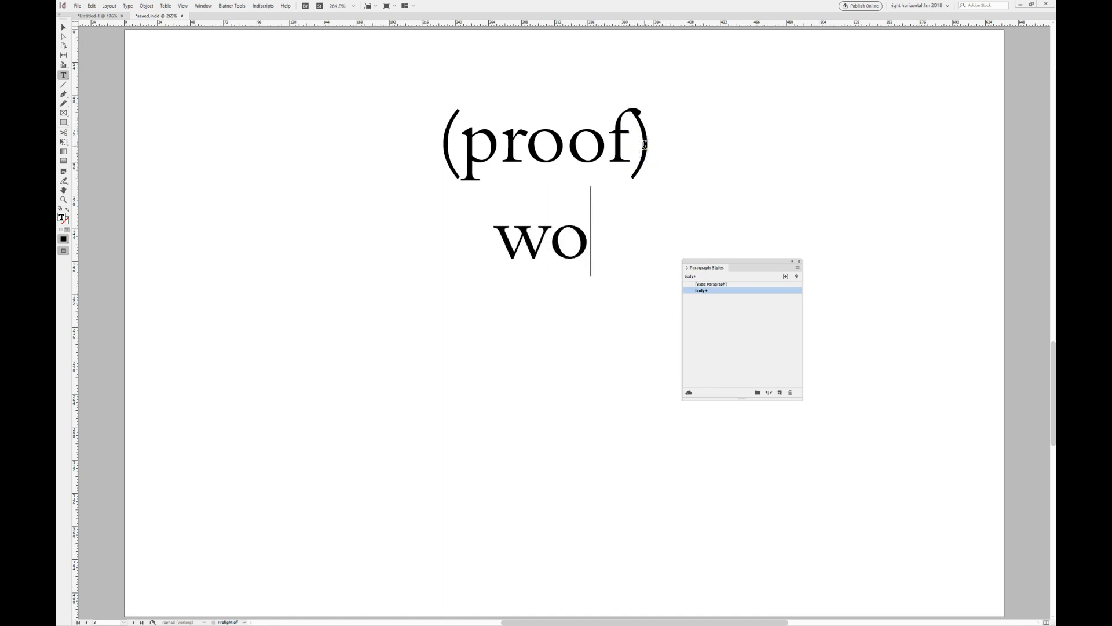
type("rd.\"")
key("BackSpace")
type("'\"")
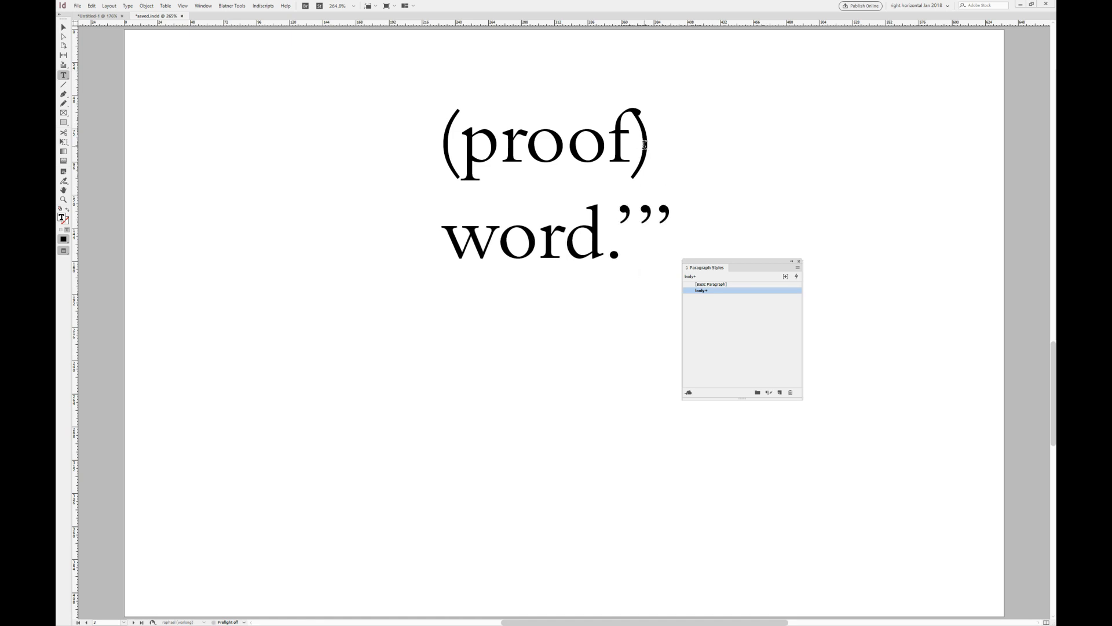
- Apply the body paragraph style to the word.’” line and place the cursor between its period and quotation marks
key("shift+Home")
left_click(716, 291, "alt")
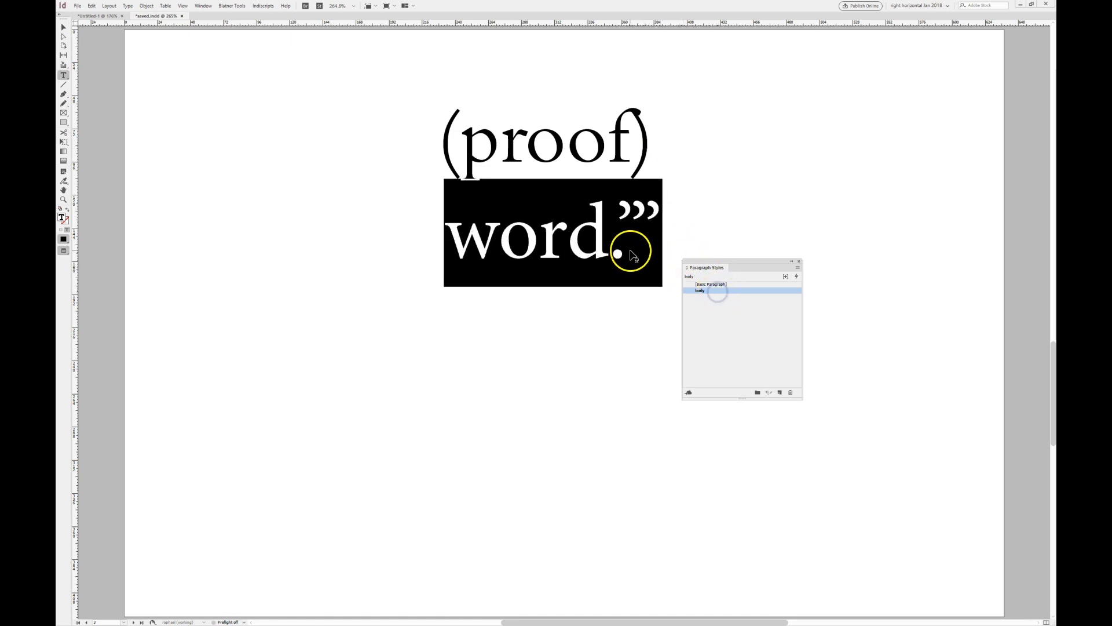
left_click(633, 255)
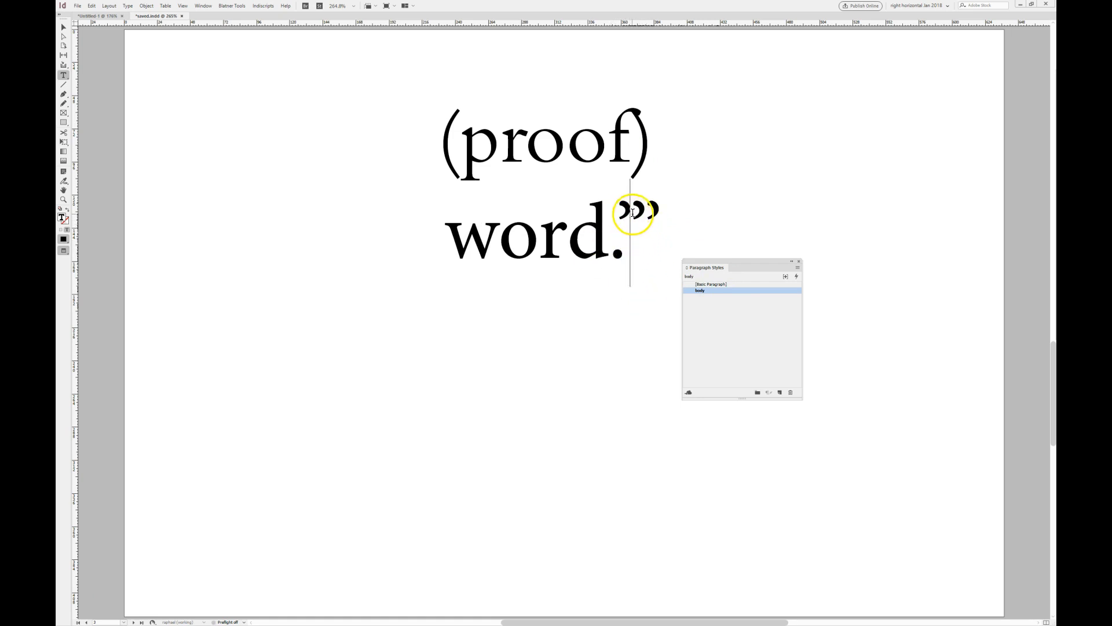
left_click(661, 219)
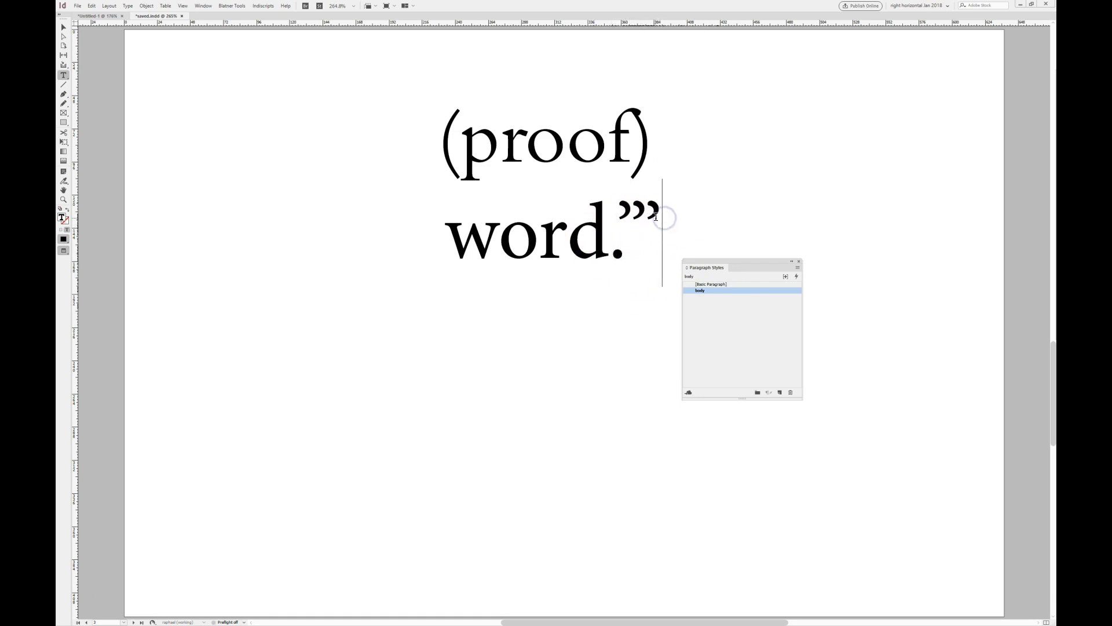
left_click(568, 222)
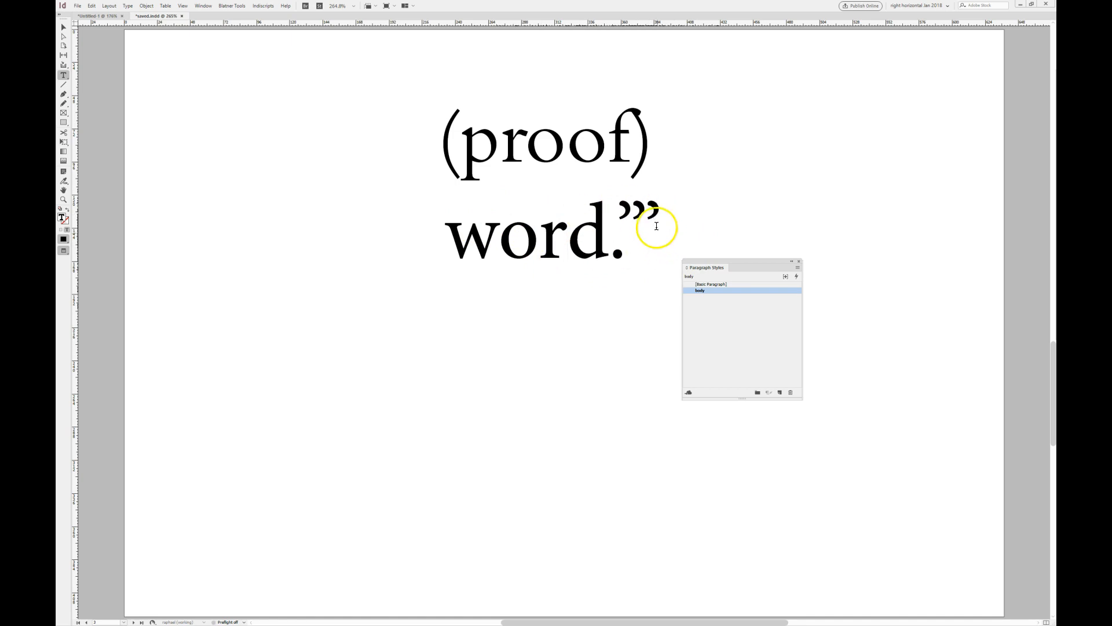
left_click(632, 216)
- Paste the copied sentence This is Proof of Theory as a new line below word.’”
left_click_drag(703, 261, 729, 260)
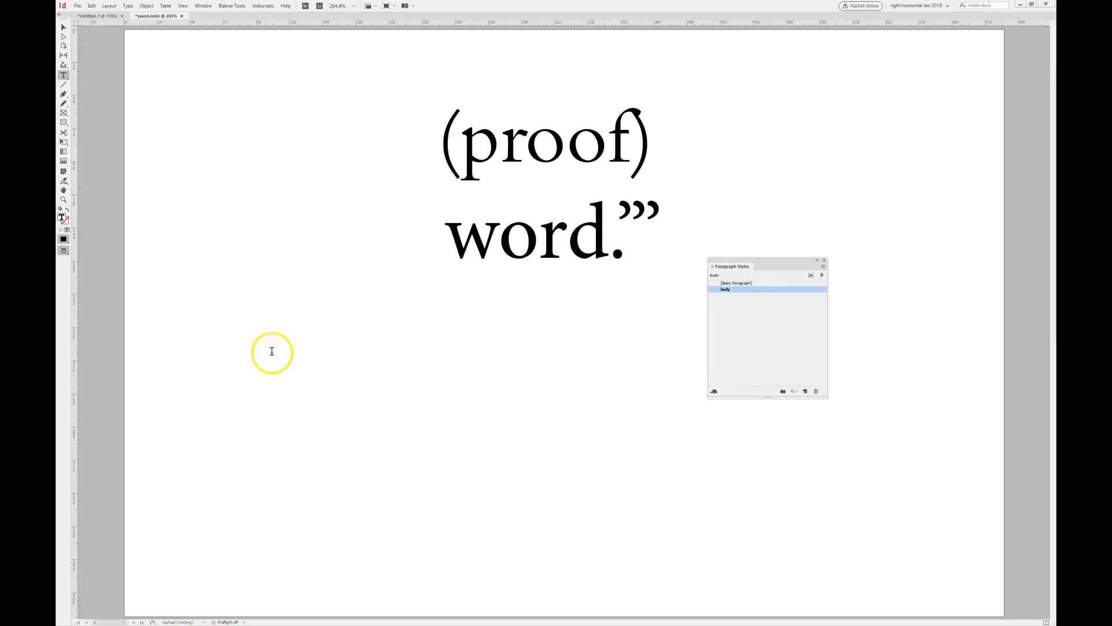
left_click(572, 329)
type("This is Proof Theory")
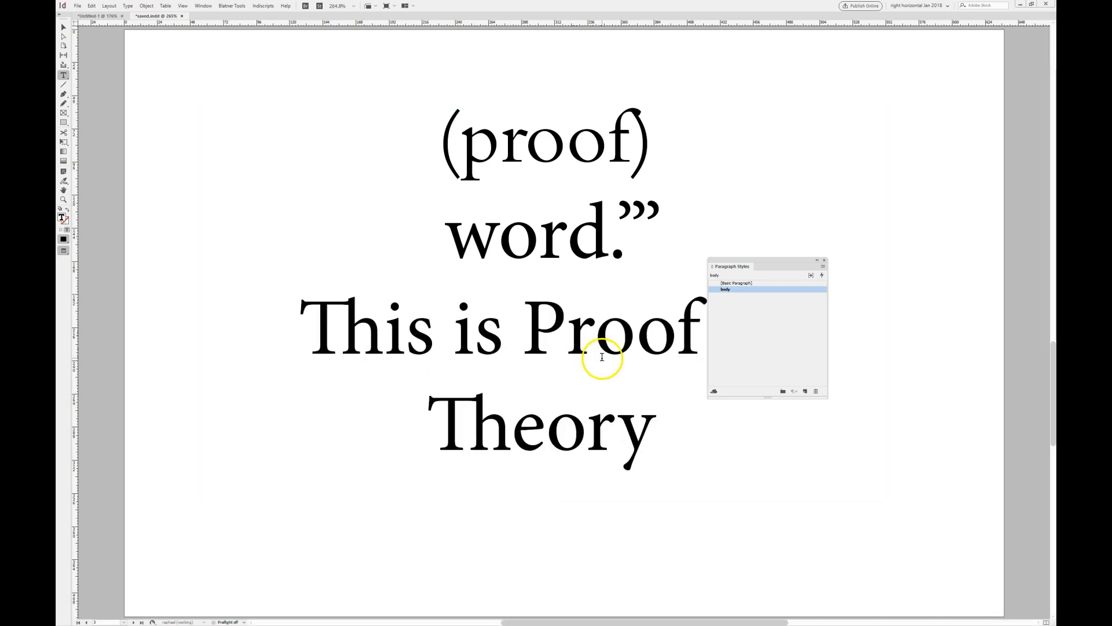
- Select the pasted sentence and reduce its font size in three steps so it fits on one line
left_click_drag(662, 429, 295, 336)
key("ctrl+shift+comma")
key("ctrl+shift+comma")
key("ctrl+shift+comma")
key("ctrl+shift+comma")
key("ctrl+shift+comma")
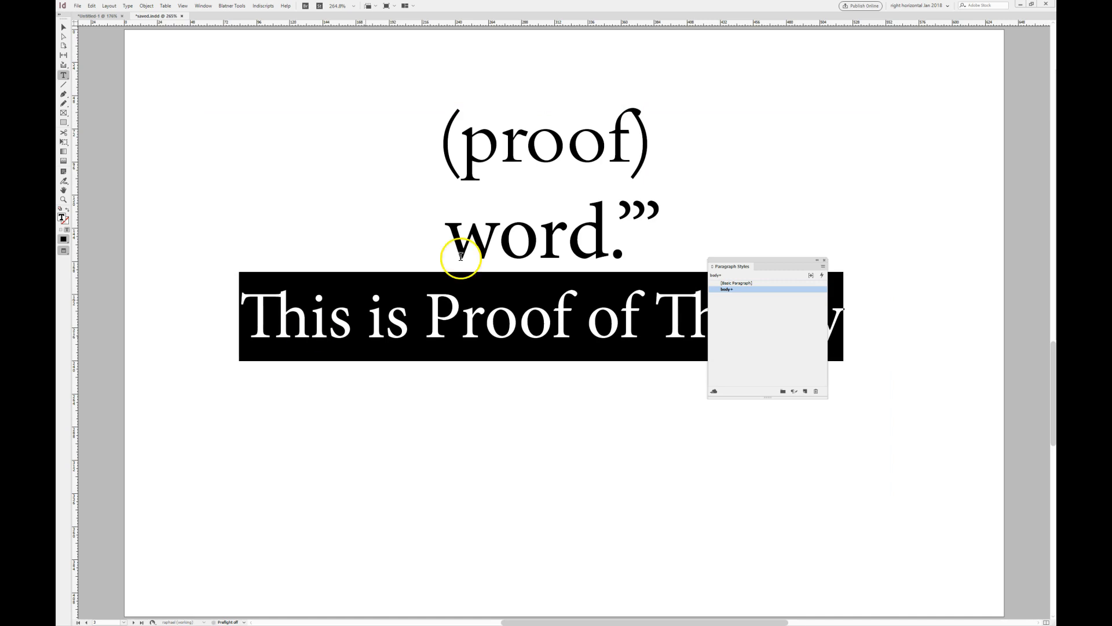
left_click_drag(774, 263, 767, 440)
- Examine the kerning between characters of the sentence, placing the cursor between of and Theory
left_click(591, 332)
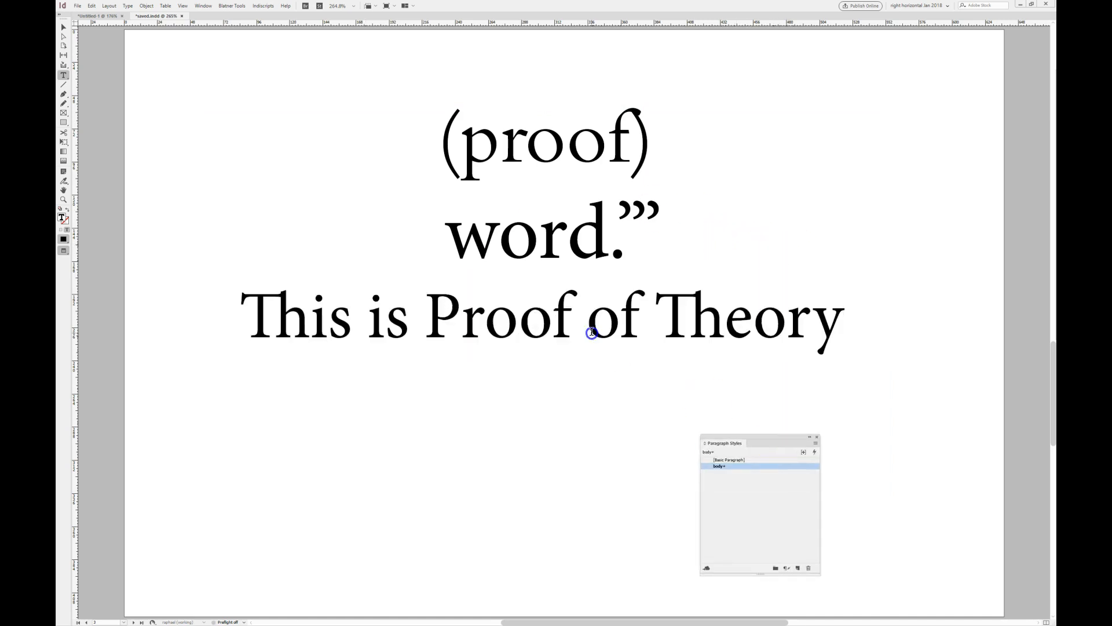
double_click(646, 327)
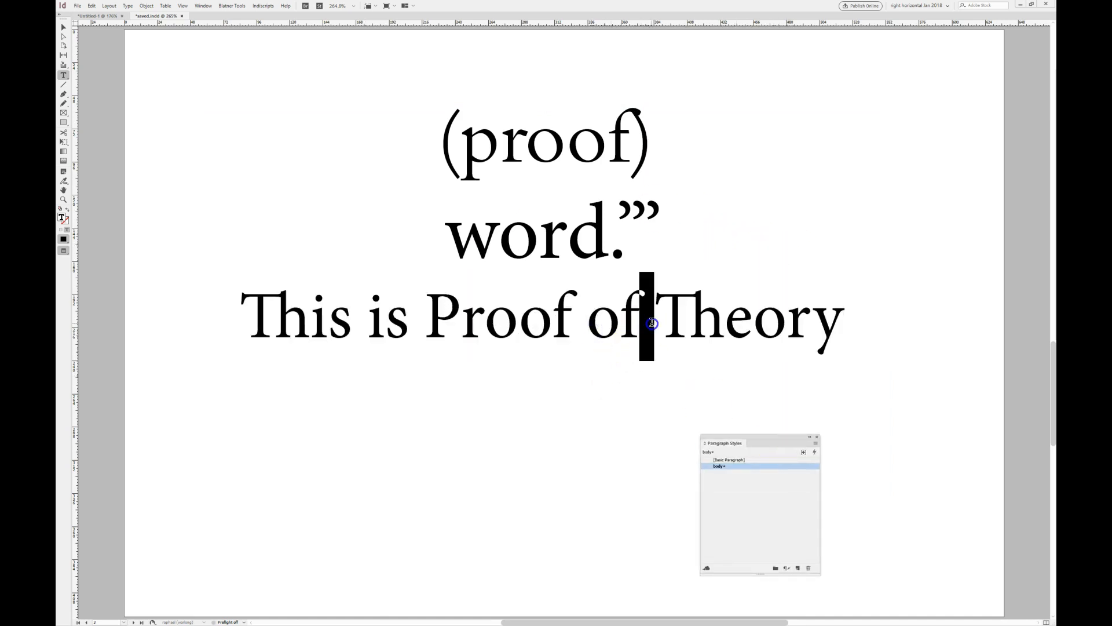
left_click(580, 322)
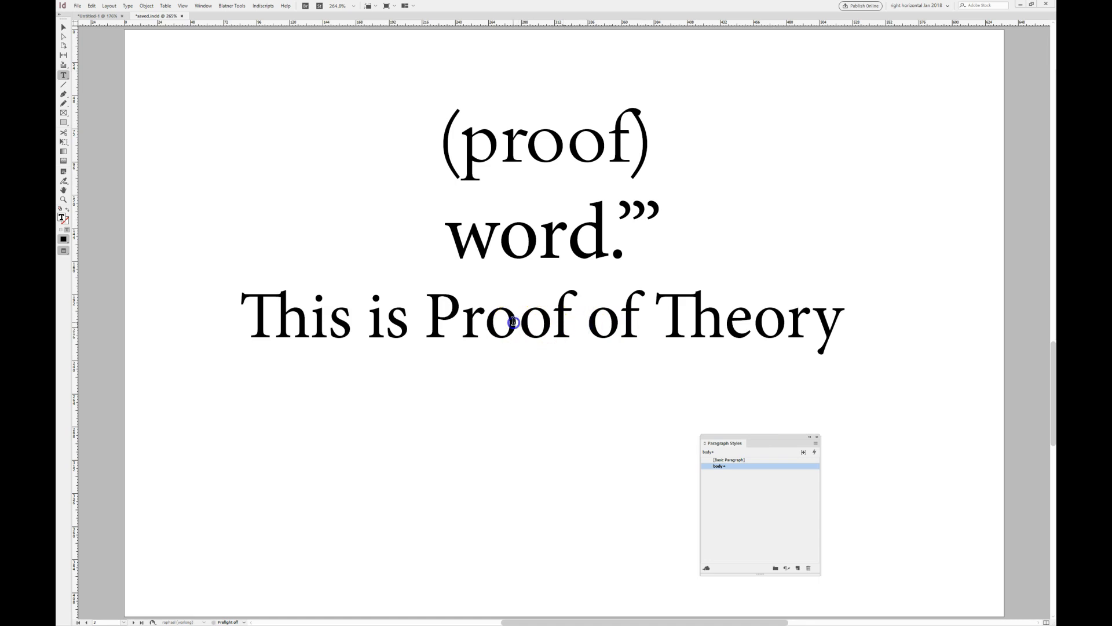
triple_click(515, 324)
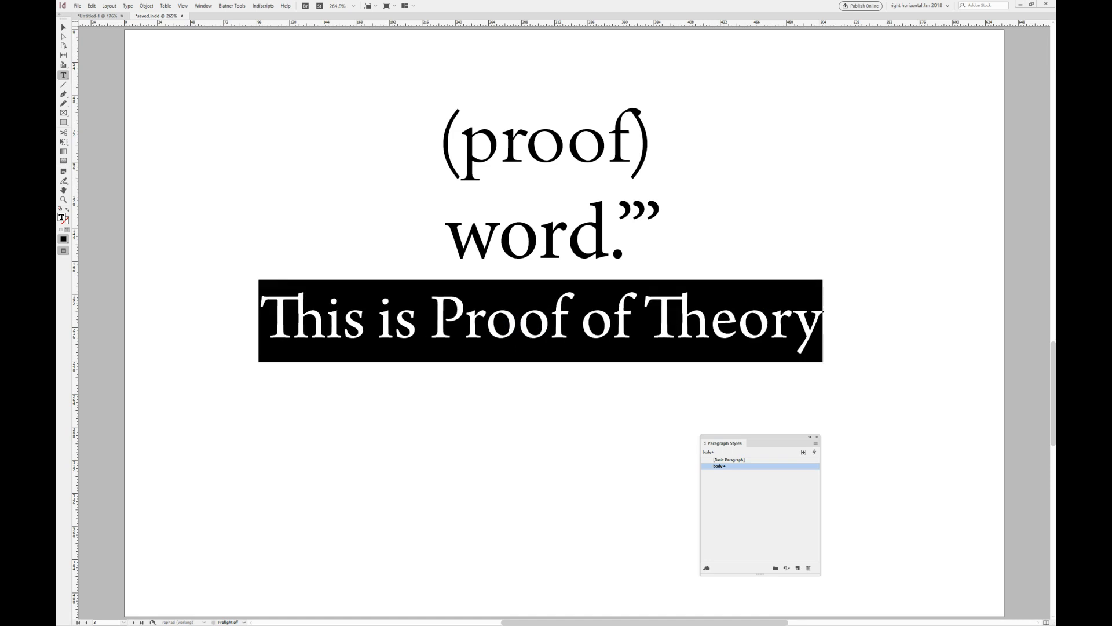
left_click(648, 318)
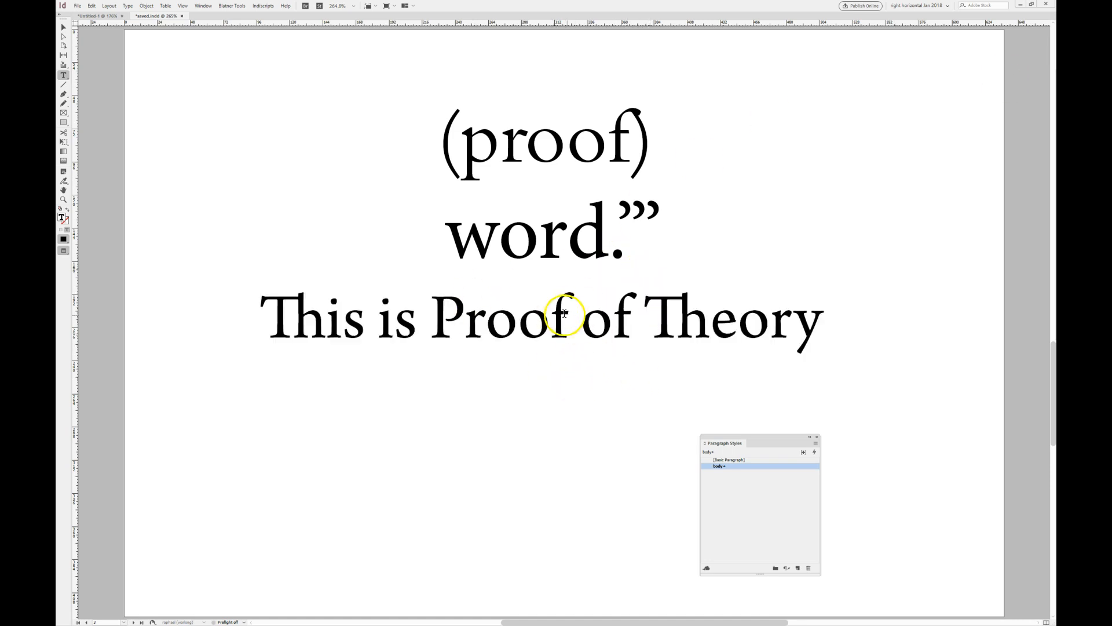
left_click(650, 306)
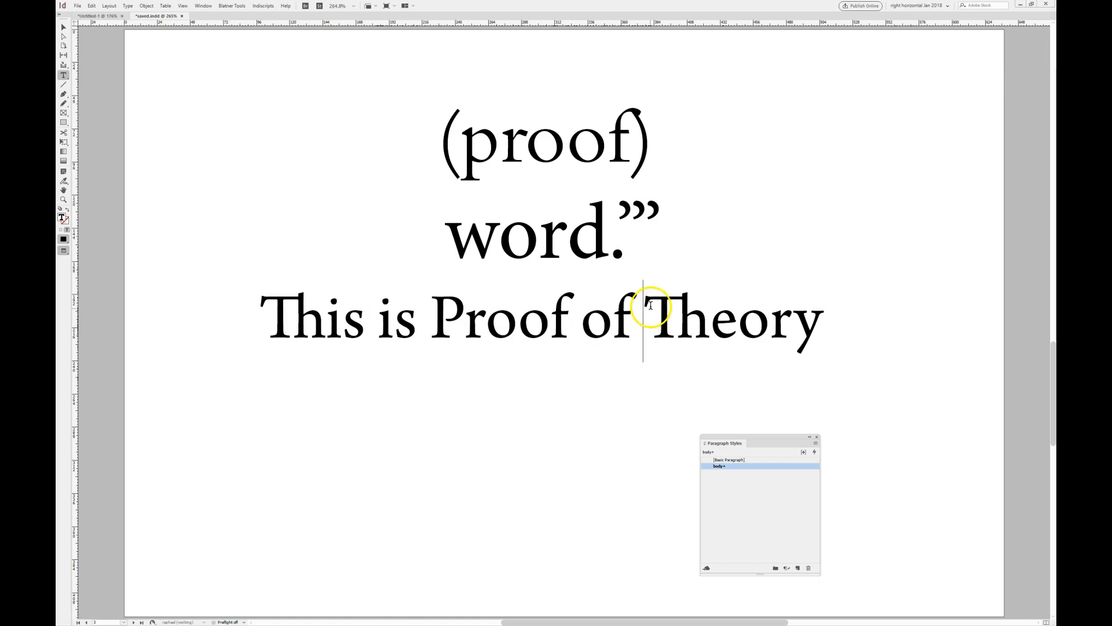